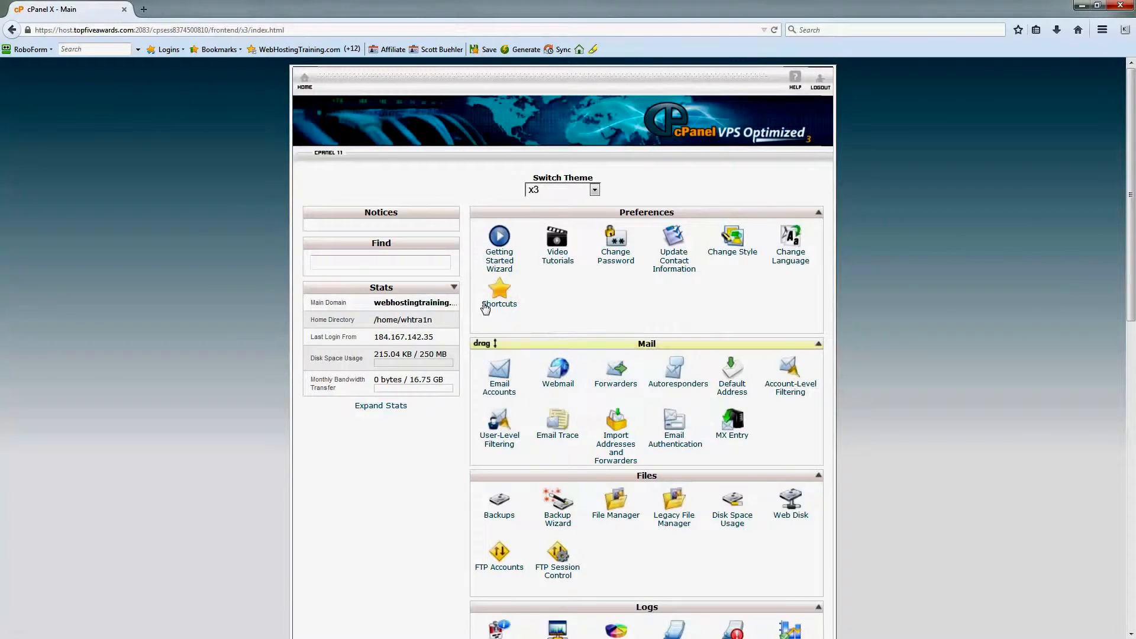
Open wordpress.org in a new browser tab and go to the WordPress 4.1 download page
{"action": "left_click", "coordinate": [144, 10]}
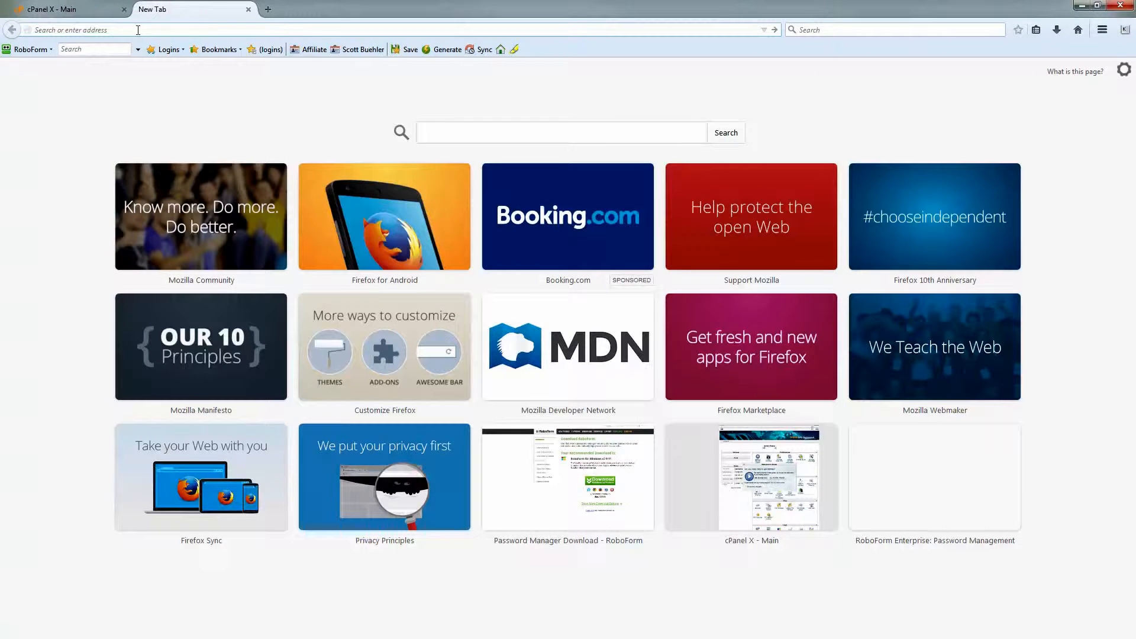
{"action": "type", "text": "wordpress.org"}
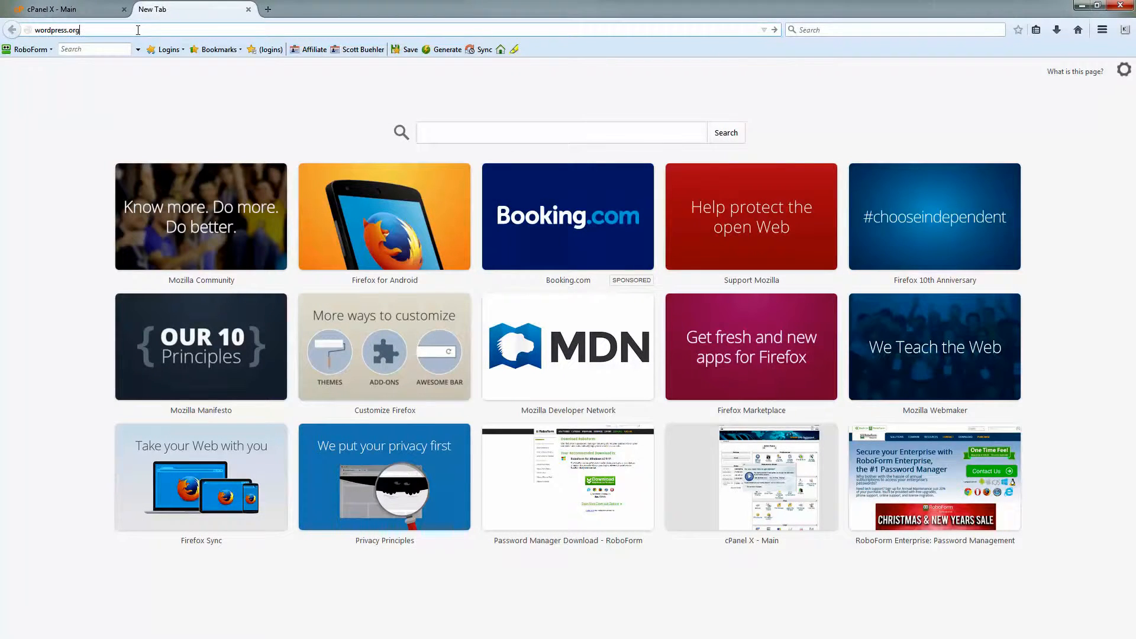
{"action": "key", "text": "Return"}
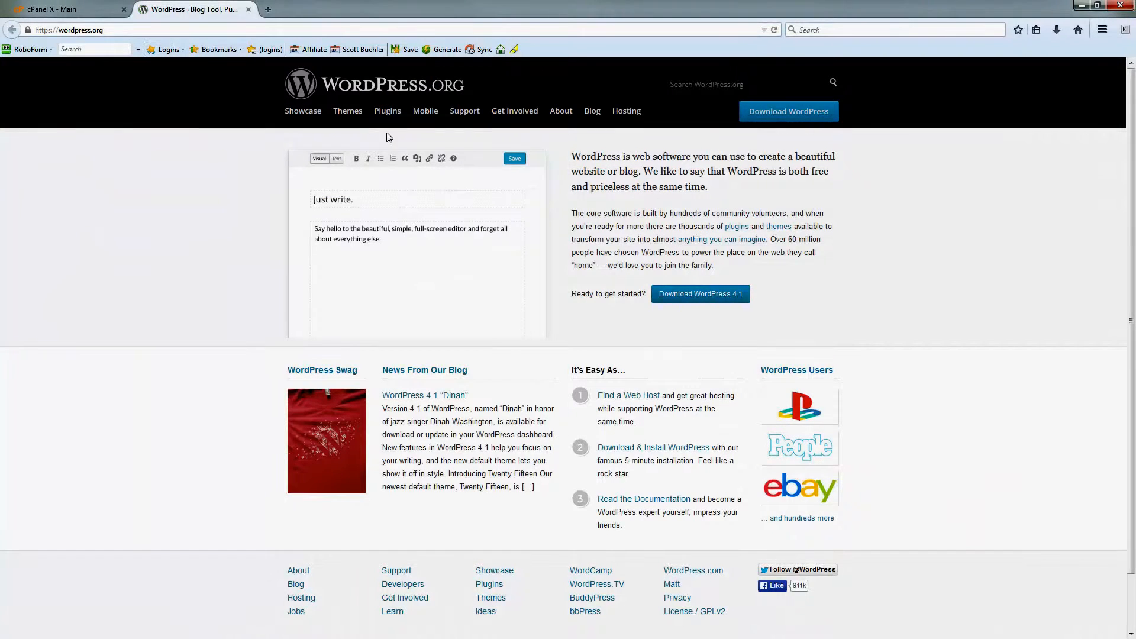
{"action": "left_click", "coordinate": [699, 301]}
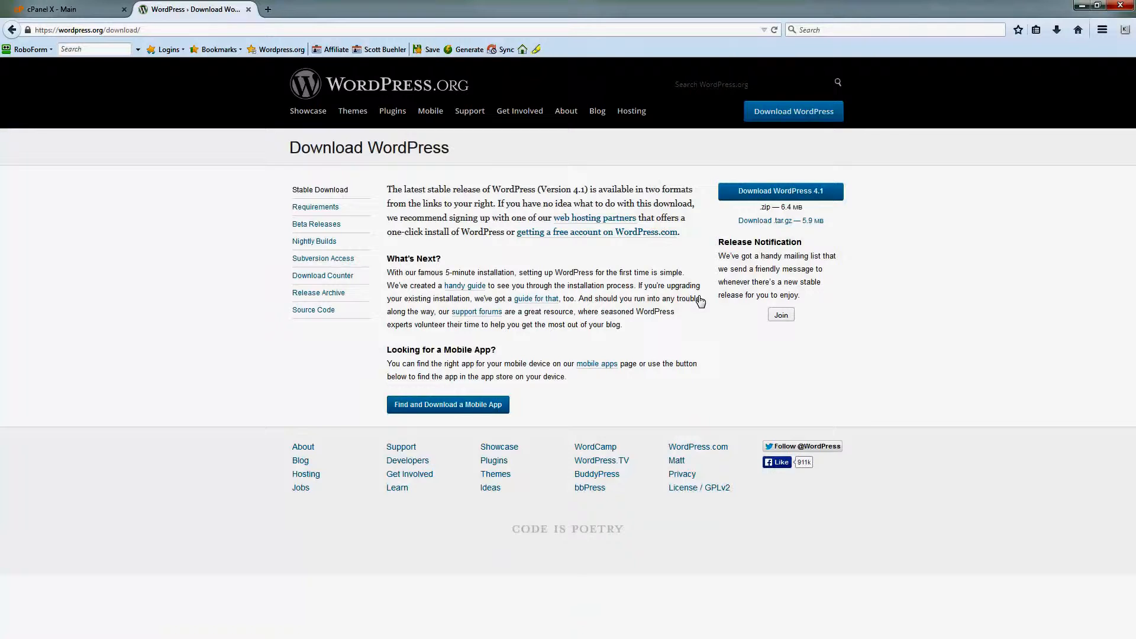
Download the WordPress 4.1 zip archive and save it to the Desktop as wordpress-4.1.zip
{"action": "left_click", "coordinate": [780, 193]}
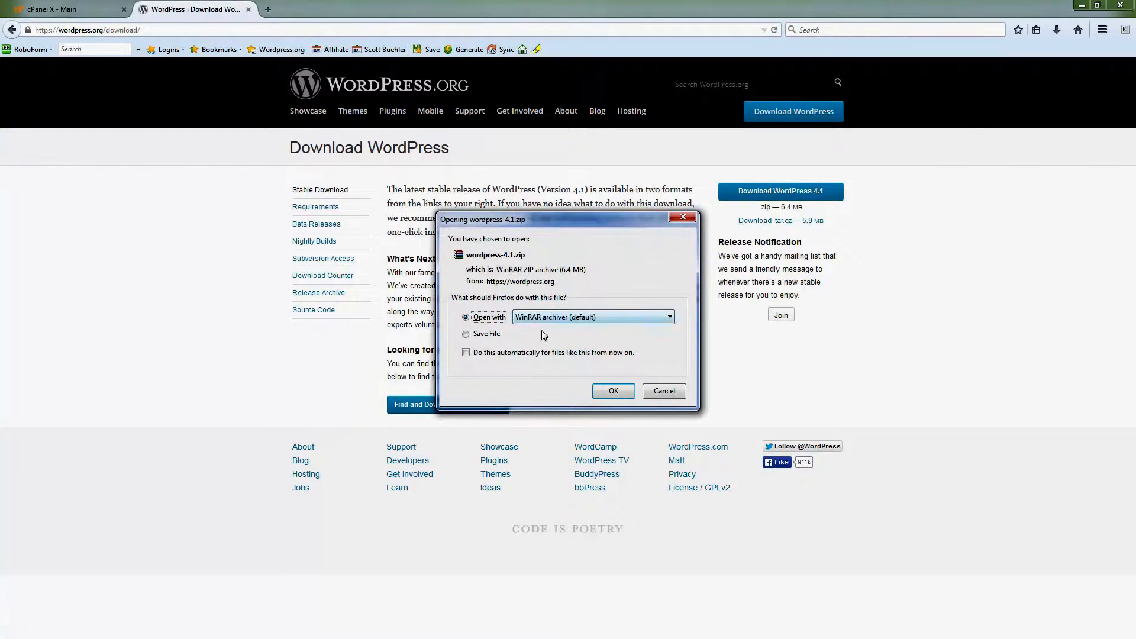
{"action": "left_click", "coordinate": [490, 336]}
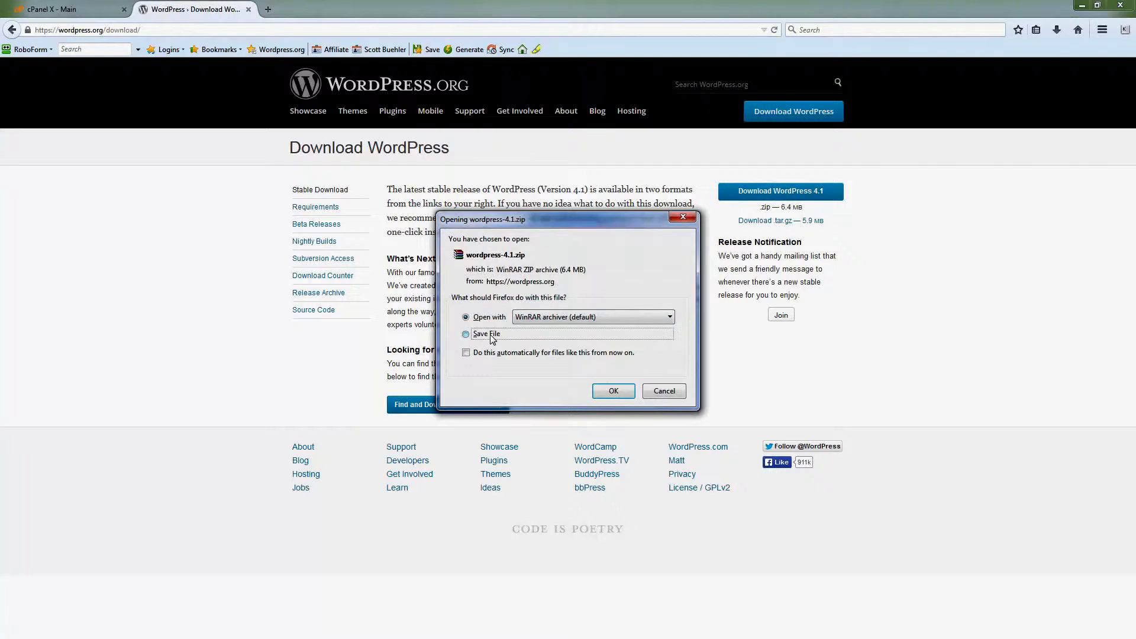
{"action": "left_click", "coordinate": [622, 393]}
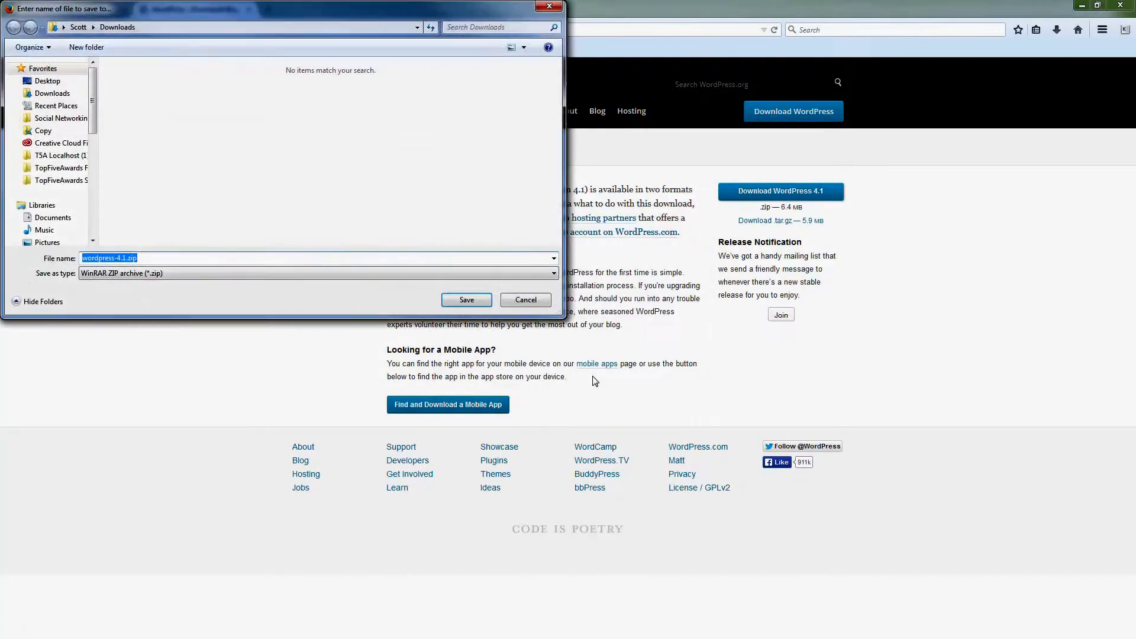
{"action": "left_click", "coordinate": [48, 81]}
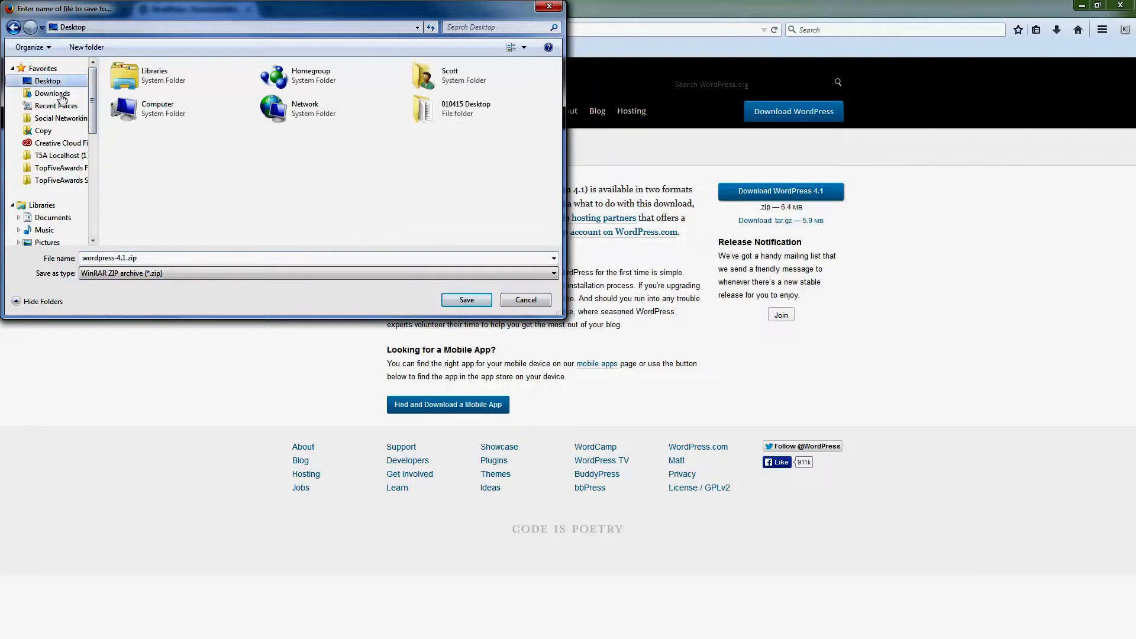
{"action": "left_click", "coordinate": [467, 300]}
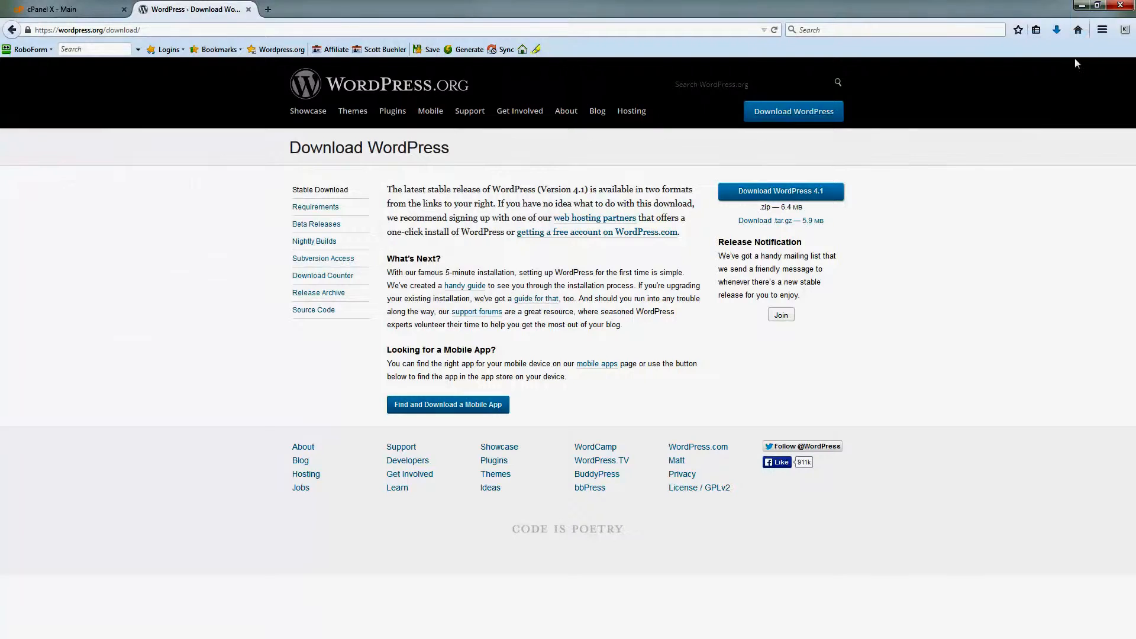
Switch to the Windows desktop and extract wordpress-4.1.zip there into its own wordpress-4.1 folder
{"action": "left_click", "coordinate": [1082, 10]}
{"action": "left_click_drag", "start_coordinate": [1115, 231], "coordinate": [1085, 37]}
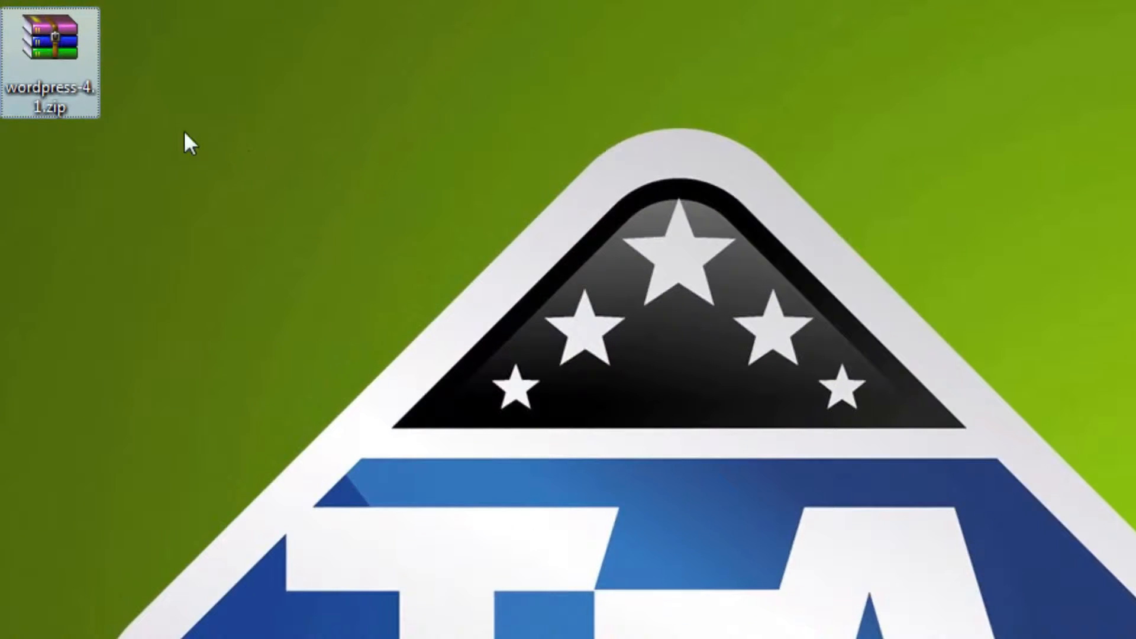
{"action": "left_click_drag", "start_coordinate": [47, 45], "coordinate": [53, 145]}
{"action": "left_click_drag", "start_coordinate": [66, 183], "coordinate": [66, 183]}
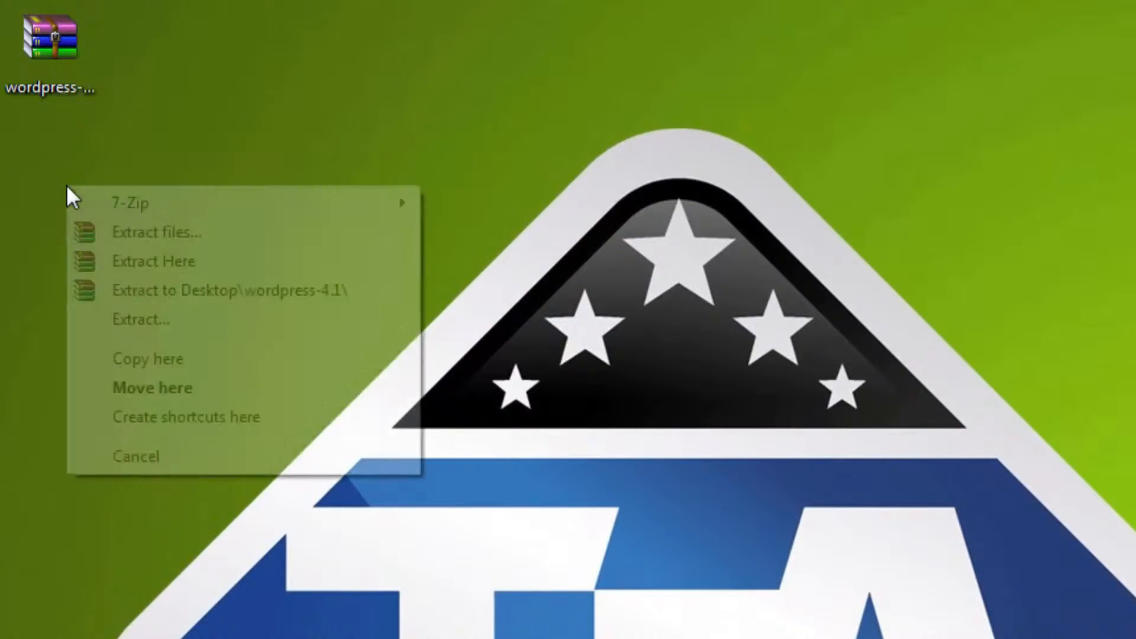
{"action": "left_click", "coordinate": [180, 290]}
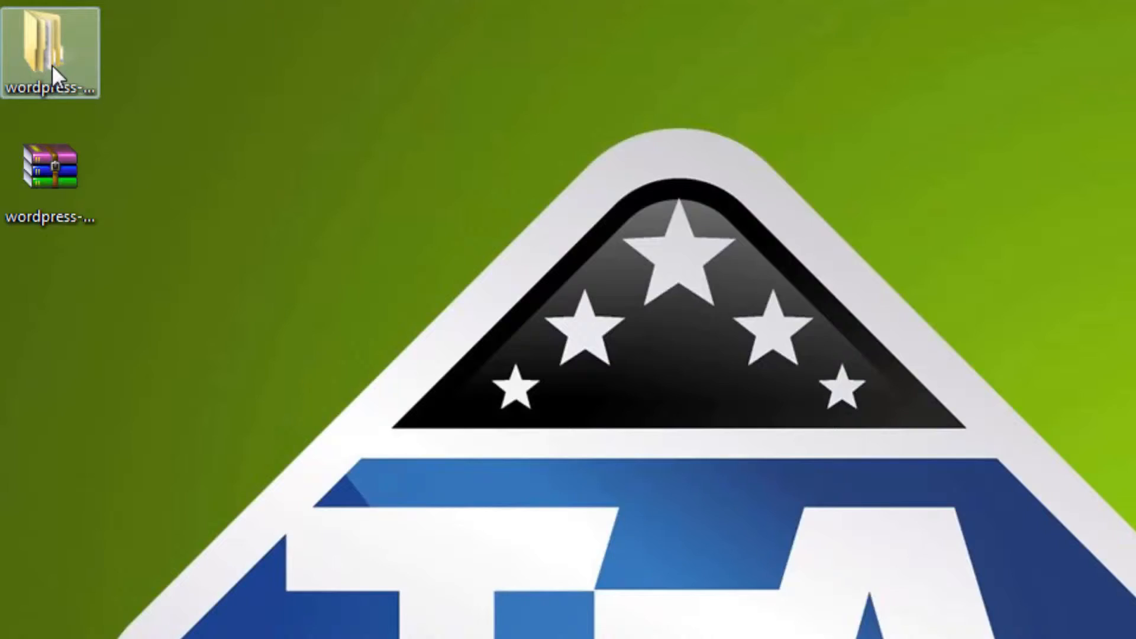
Open the extracted wordpress-4.1 folder and go into its wordpress subfolder
{"action": "left_click", "coordinate": [1085, 532]}
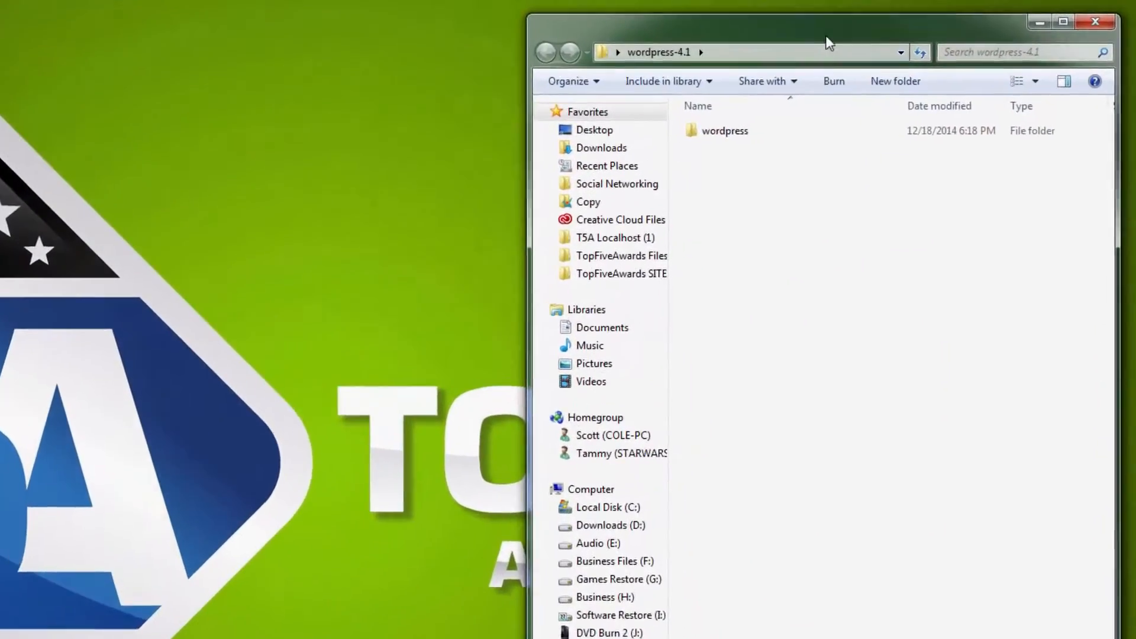
{"action": "left_click", "coordinate": [811, 156]}
{"action": "double_click", "coordinate": [642, 159]}
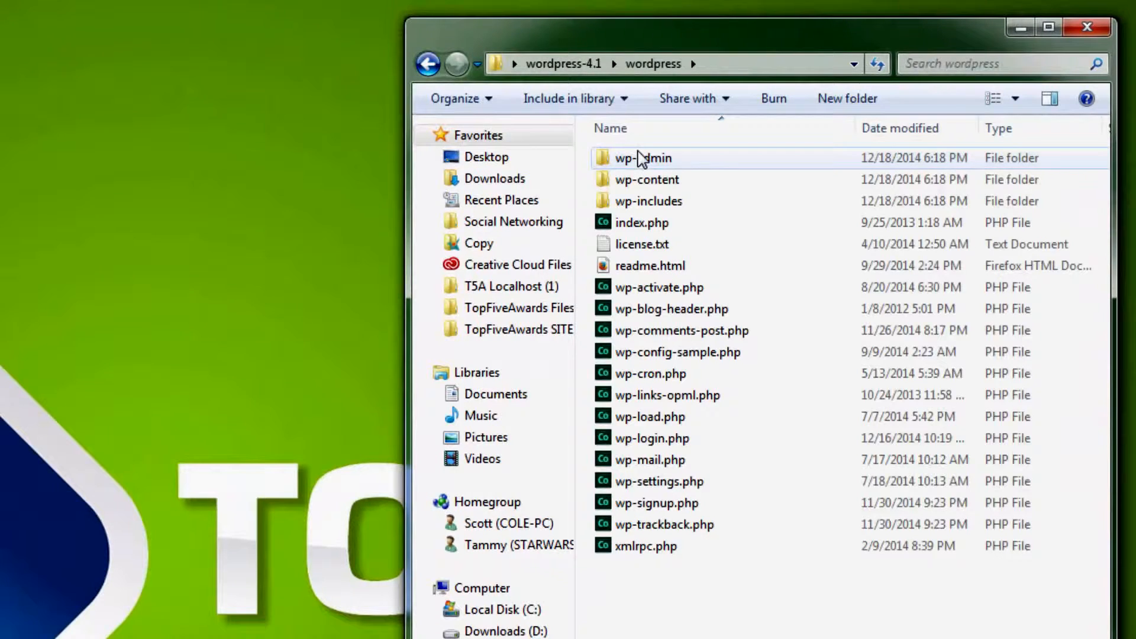
Rename wp-config-sample.php in the wordpress folder to wp-config.php
{"action": "left_click", "coordinate": [658, 355]}
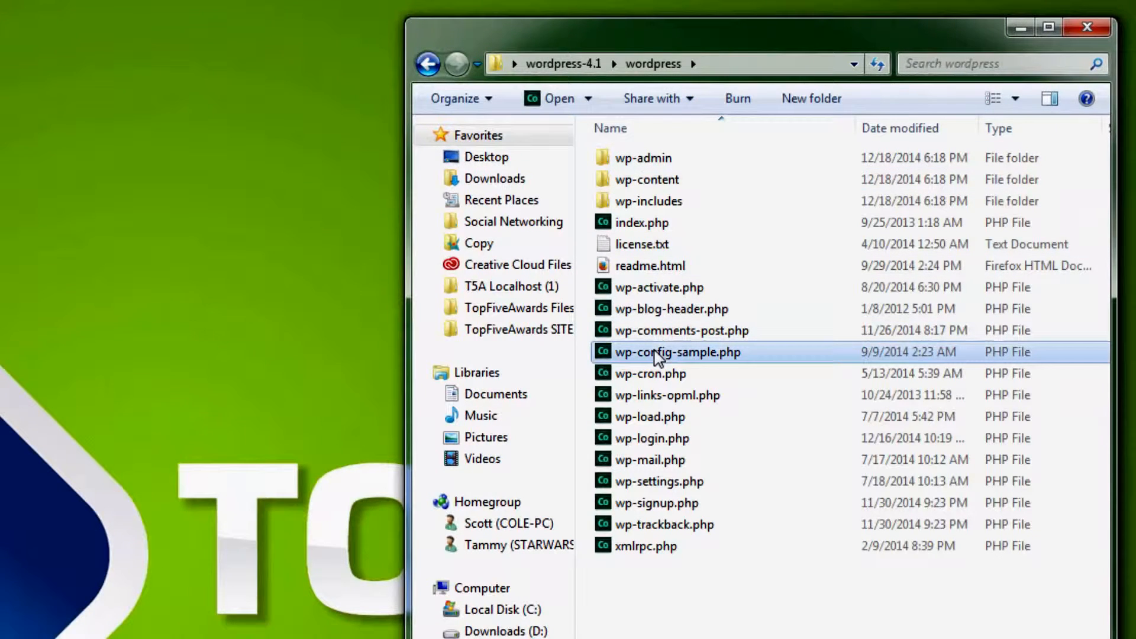
{"action": "left_click", "coordinate": [659, 355]}
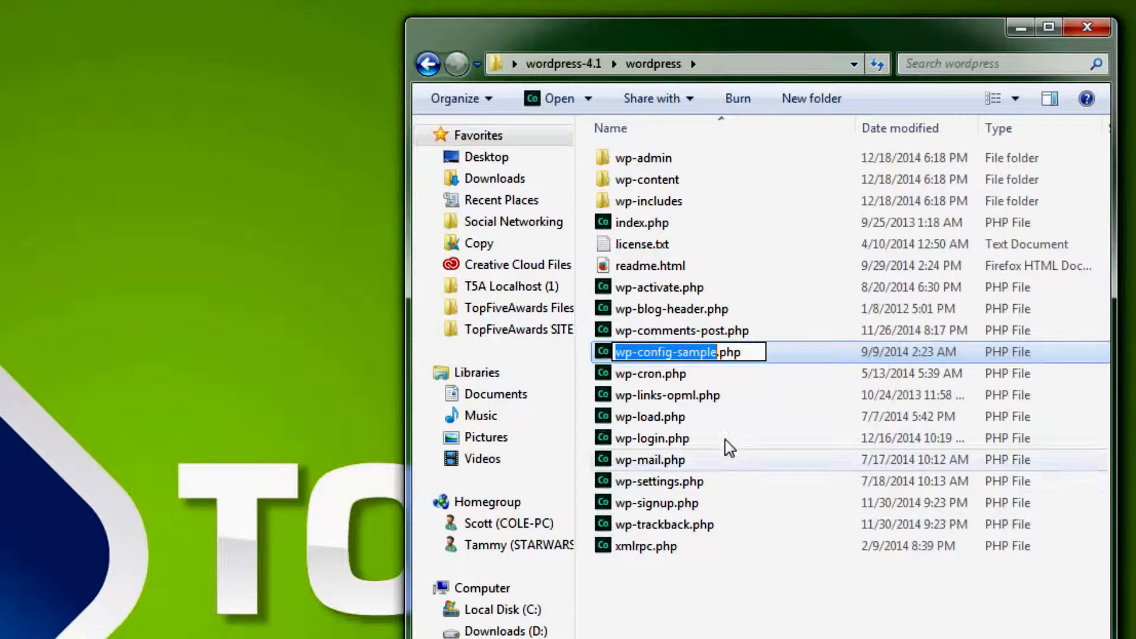
{"action": "left_click", "coordinate": [719, 355]}
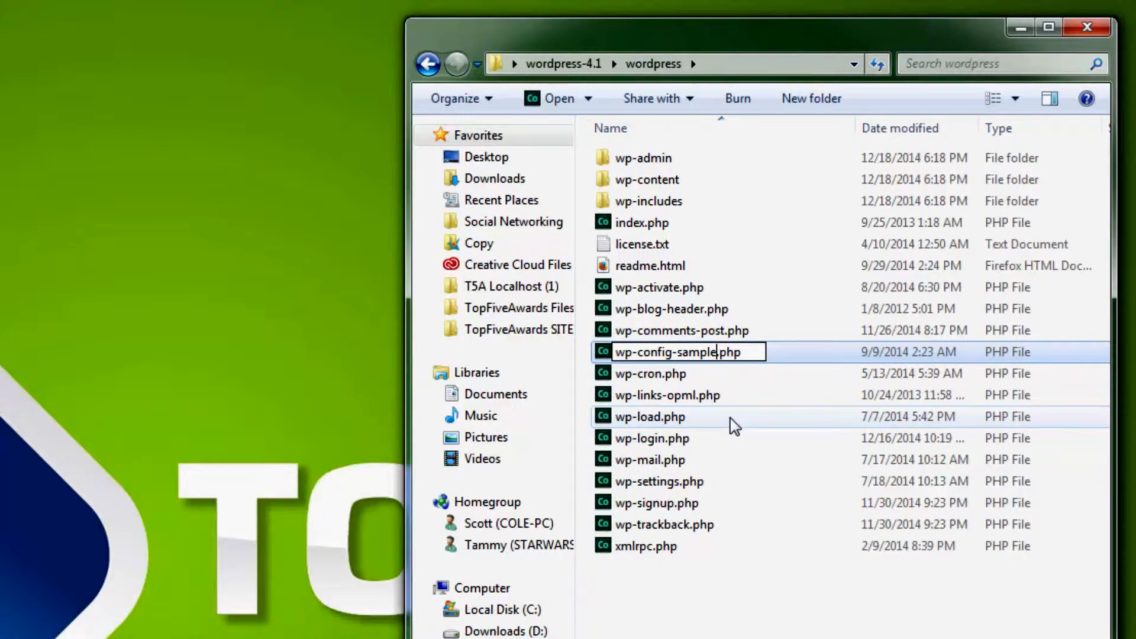
{"action": "key", "text": "BackSpace"}
{"action": "key", "text": "BackSpace"}
{"action": "key", "text": "BackSpace"}
{"action": "key", "text": "BackSpace"}
{"action": "key", "text": "BackSpace"}
{"action": "key", "text": "BackSpace"}
{"action": "key", "text": "BackSpace"}
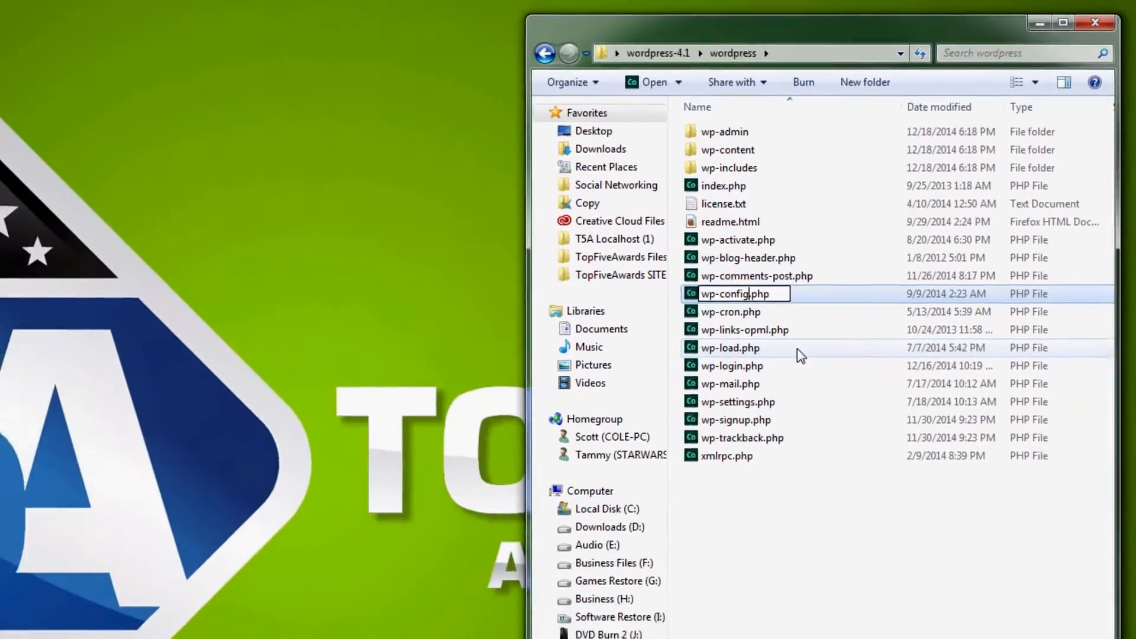
{"action": "key", "text": "Return"}
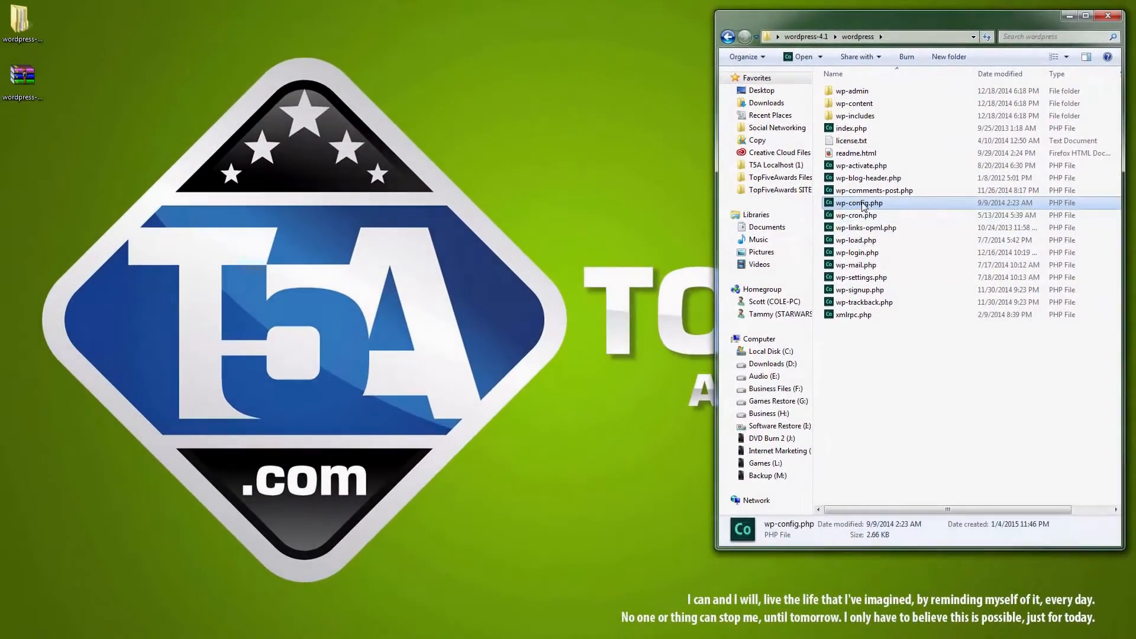
Copy wp-config.php from the wordpress folder to the Desktop and close the folder window
{"action": "left_click_drag", "start_coordinate": [628, 200], "coordinate": [99, 147]}
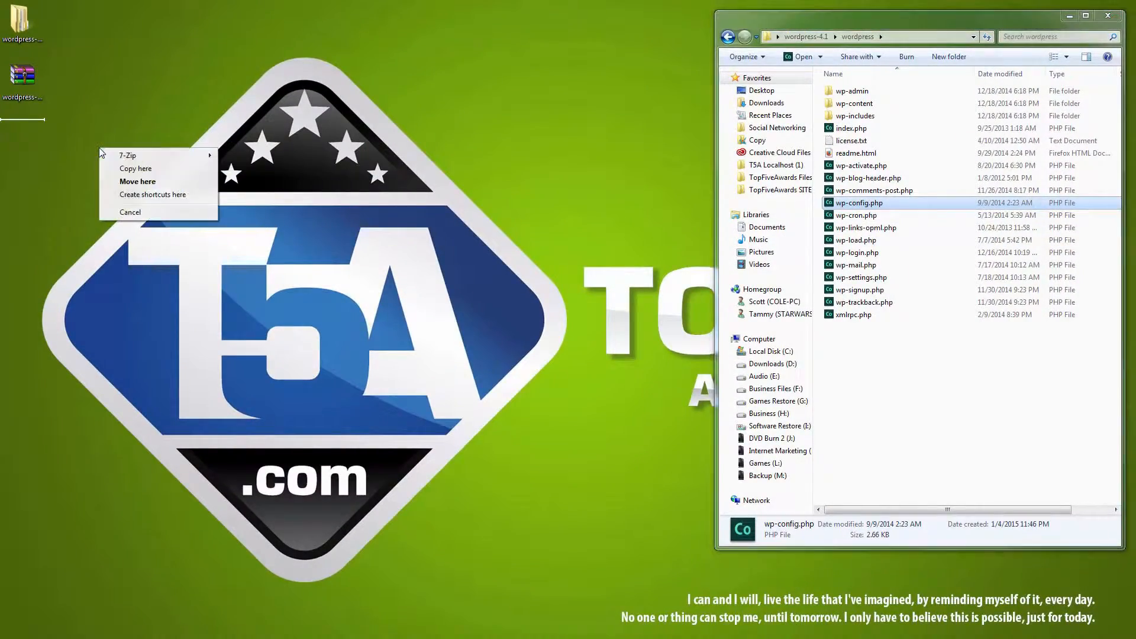
{"action": "left_click", "coordinate": [128, 169]}
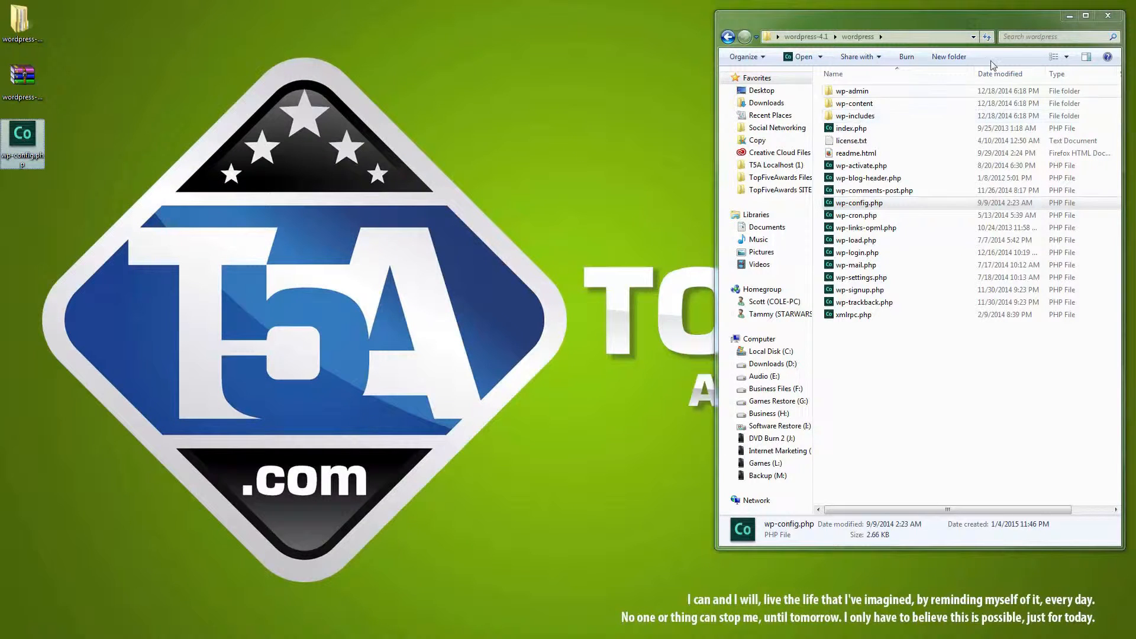
{"action": "left_click", "coordinate": [1109, 18]}
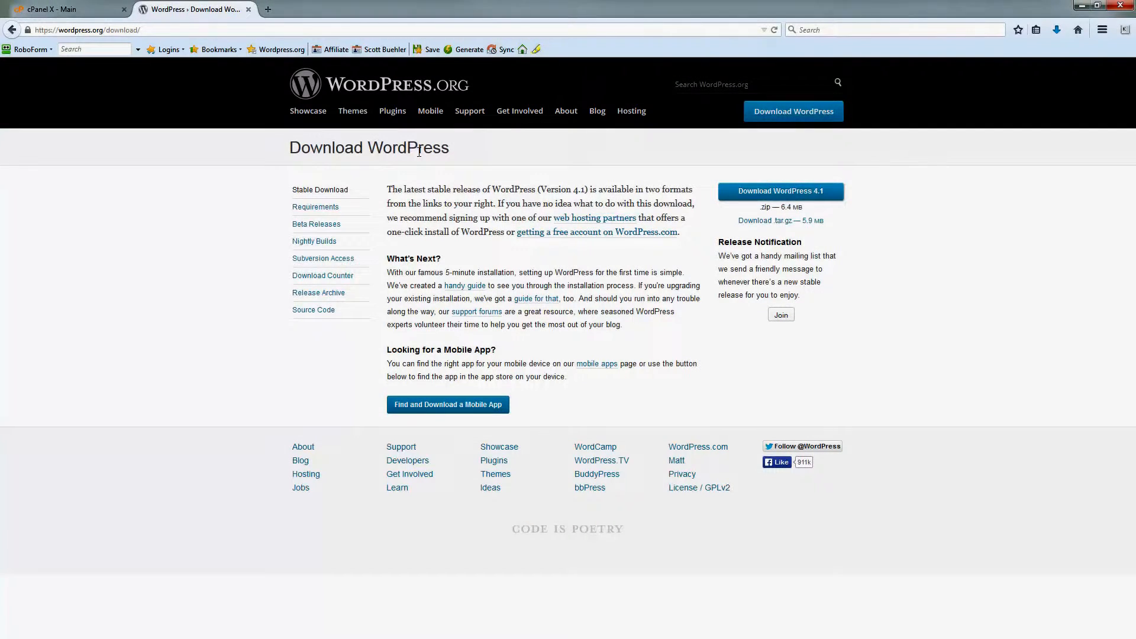
Close the WordPress download page and open cPanel's File Manager at the Web Root (public_html/www) directory
{"action": "left_click", "coordinate": [249, 10]}
{"action": "scroll", "coordinate": [621, 436], "scroll_direction": "down", "scroll_amount": 2}
{"action": "left_click", "coordinate": [621, 436]}
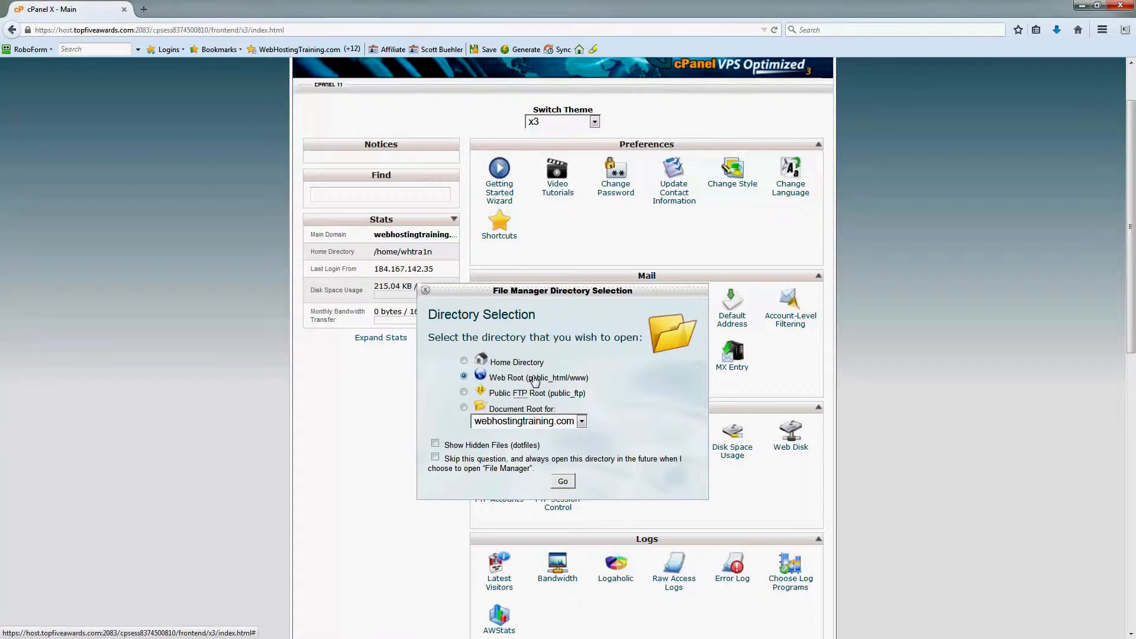
{"action": "left_click", "coordinate": [563, 481]}
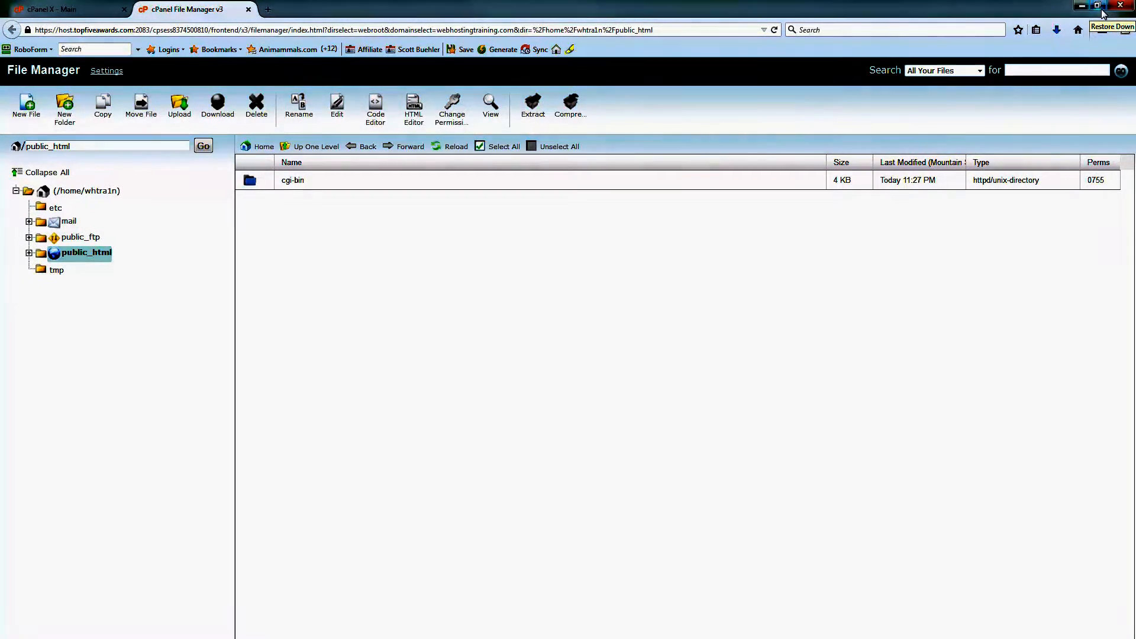
Upload wordpress-4.1.zip from the Desktop to public_html, then reload the directory's file list
{"action": "left_click", "coordinate": [1102, 7]}
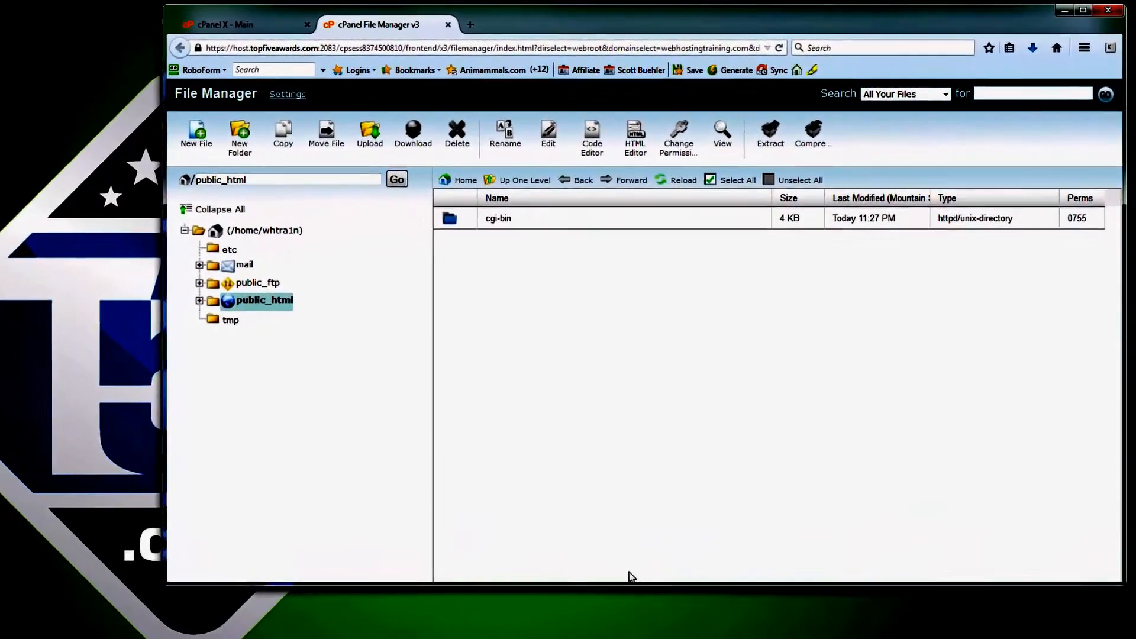
{"action": "left_click", "coordinate": [314, 145]}
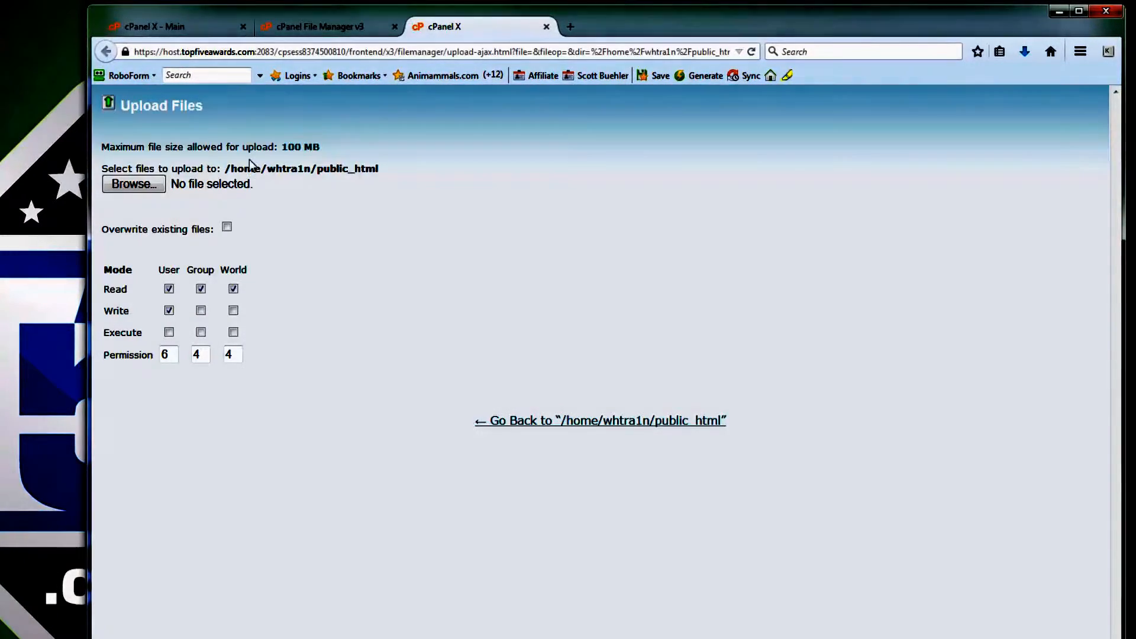
{"action": "left_click", "coordinate": [133, 184]}
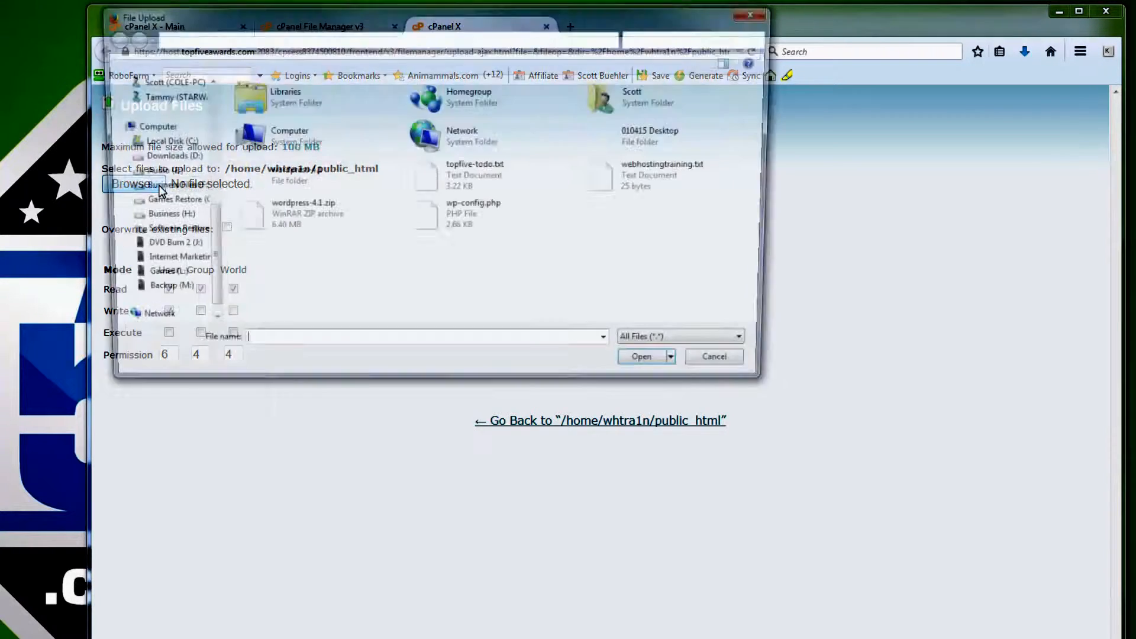
{"action": "left_click", "coordinate": [296, 217]}
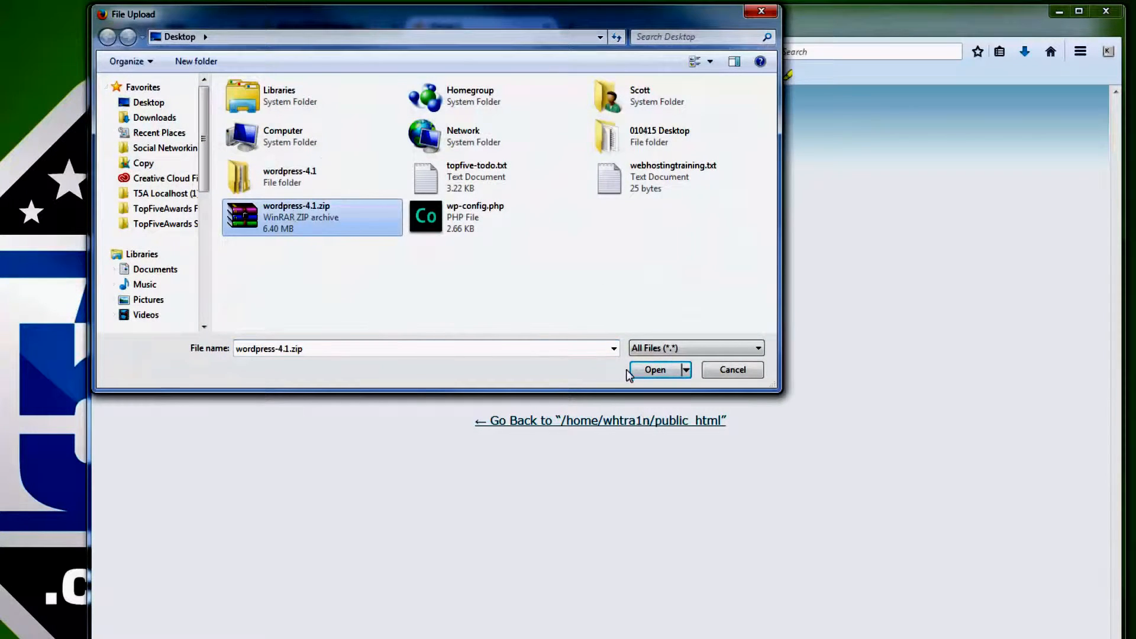
{"action": "left_click", "coordinate": [654, 369]}
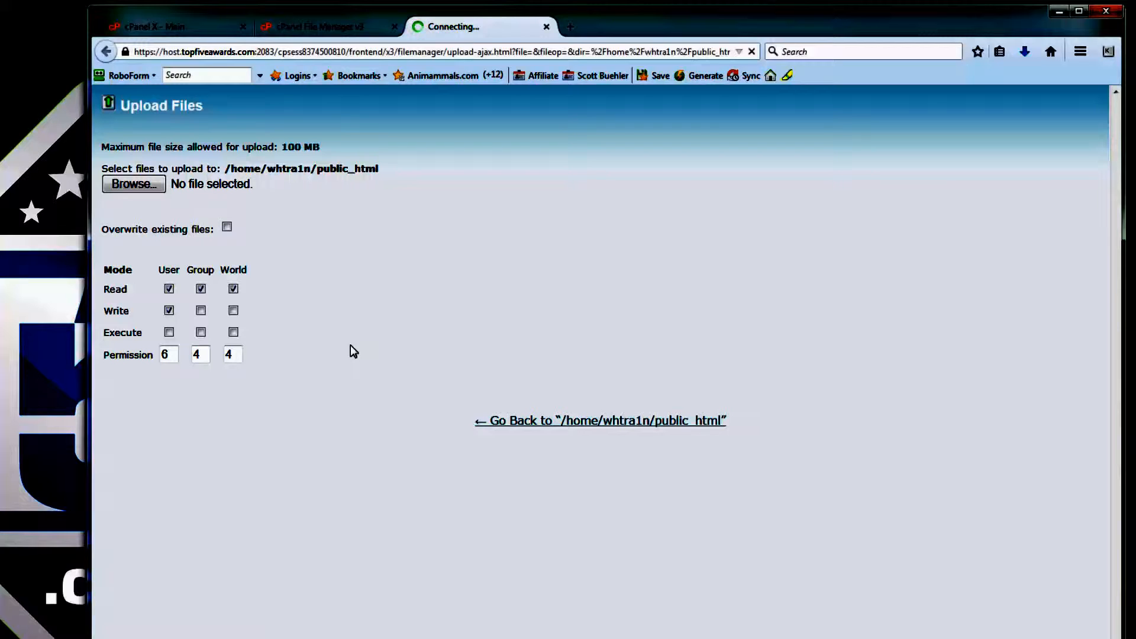
{"action": "left_click", "coordinate": [547, 27]}
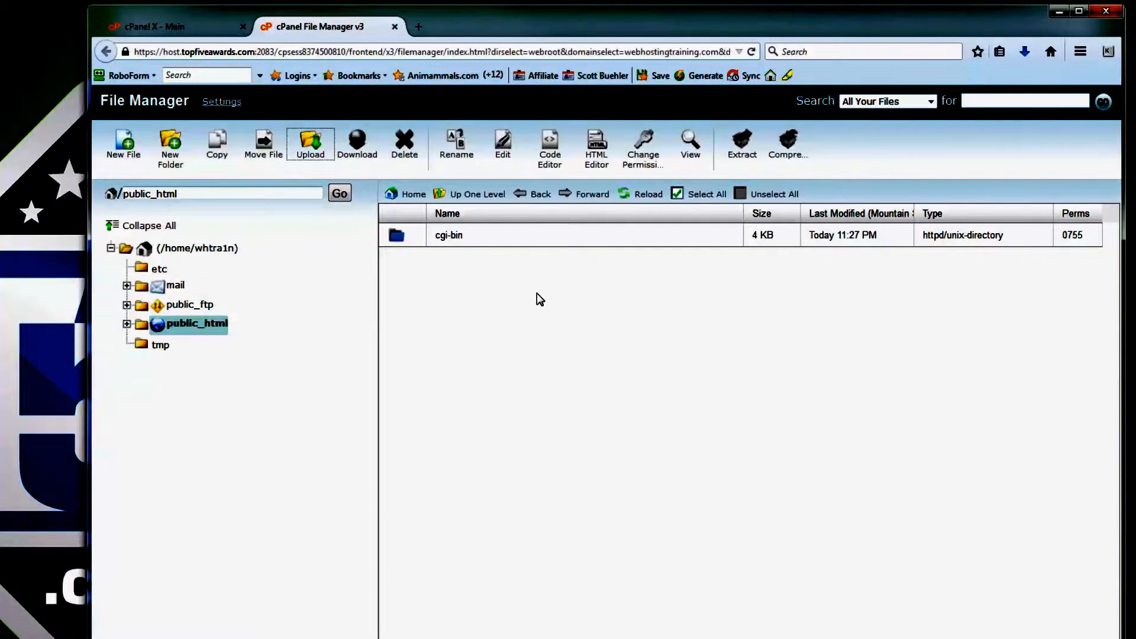
{"action": "left_click", "coordinate": [639, 195]}
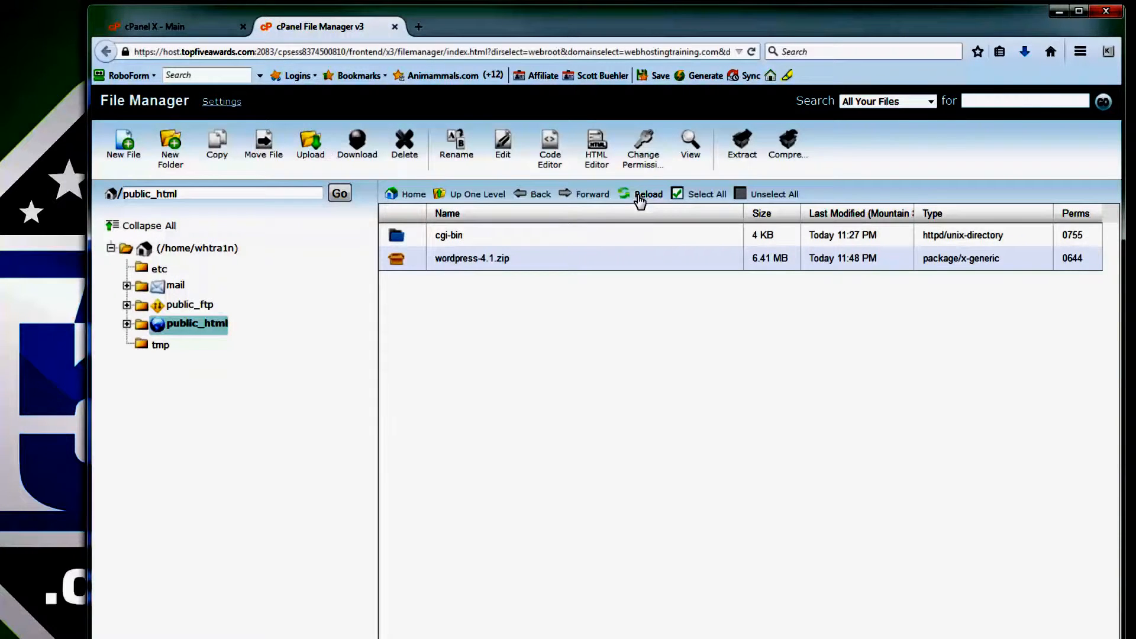
Extract wordpress-4.1.zip on the server into /public_html
{"action": "left_click", "coordinate": [526, 263]}
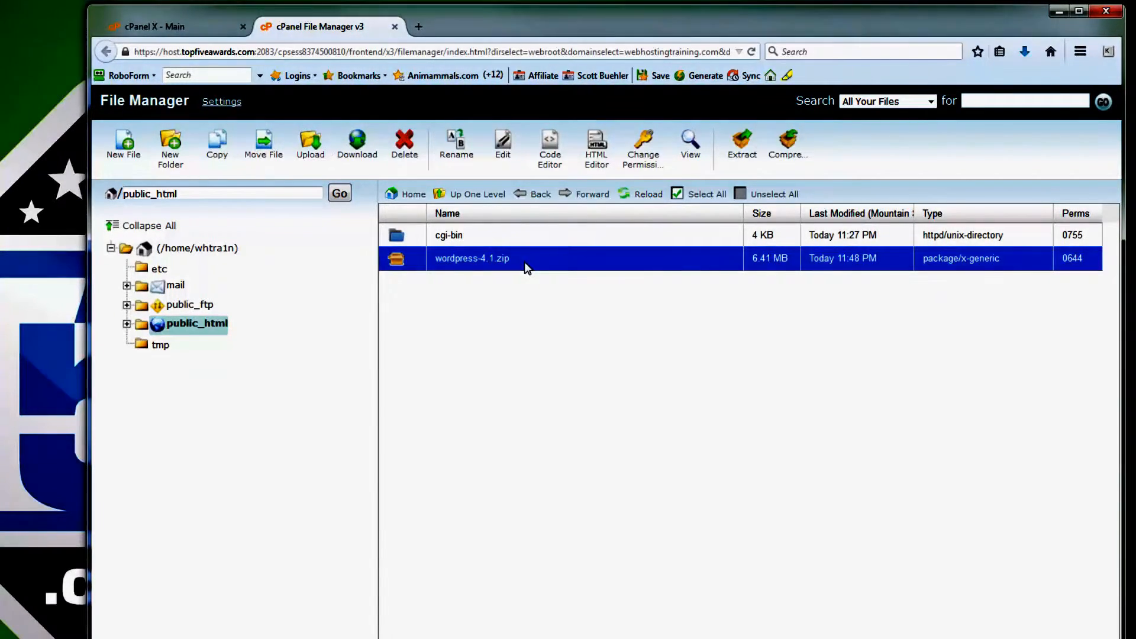
{"action": "right_click", "coordinate": [525, 262]}
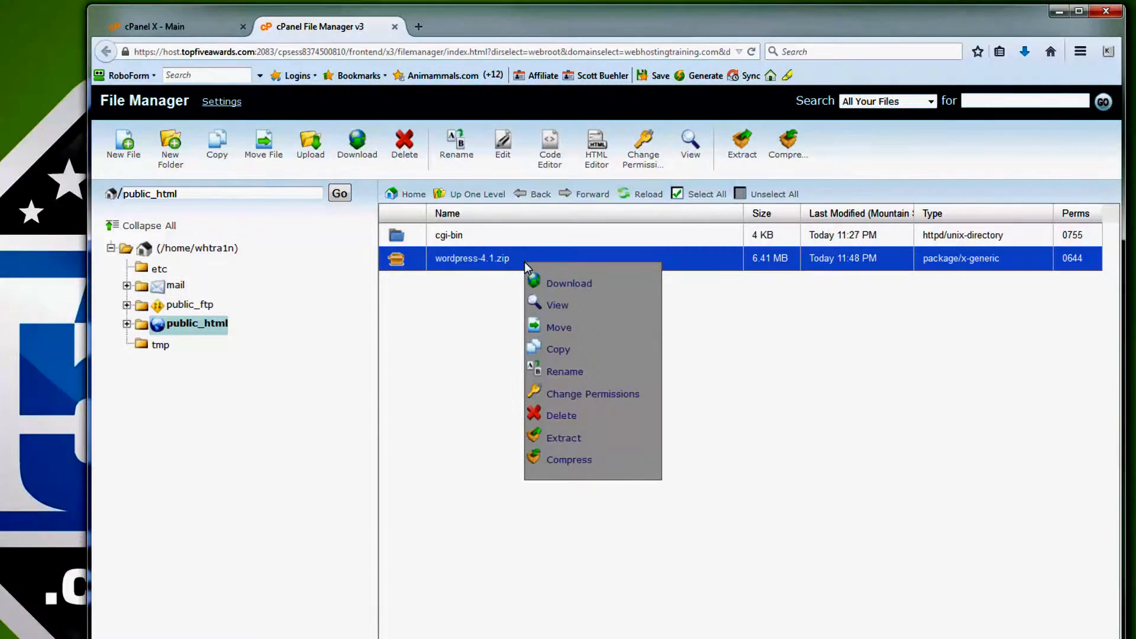
{"action": "left_click", "coordinate": [565, 439]}
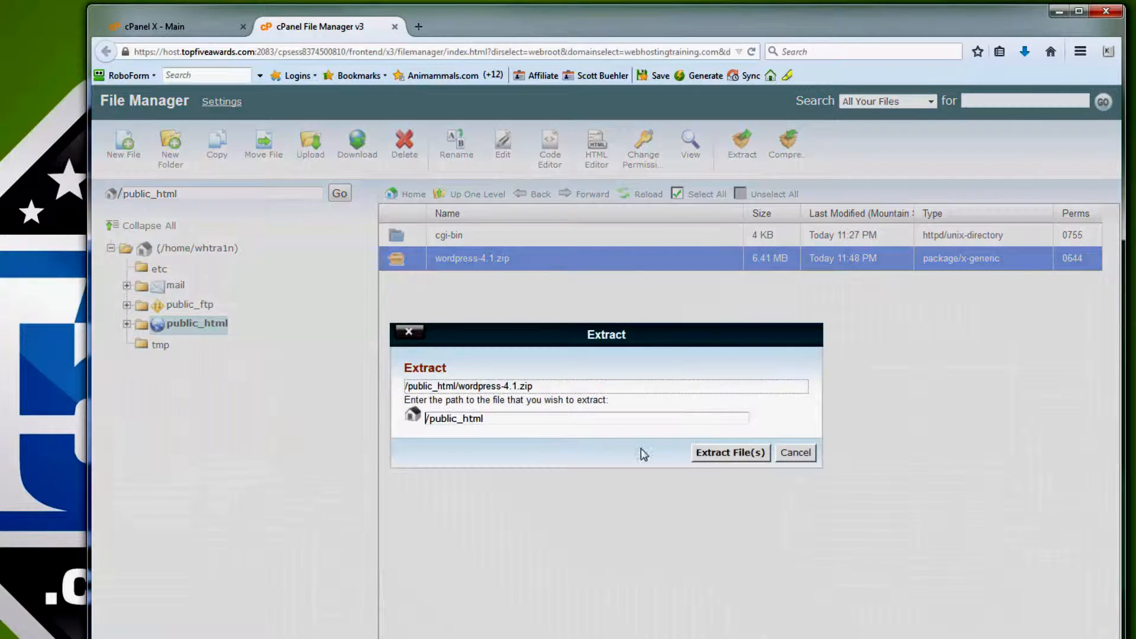
{"action": "left_click", "coordinate": [720, 453]}
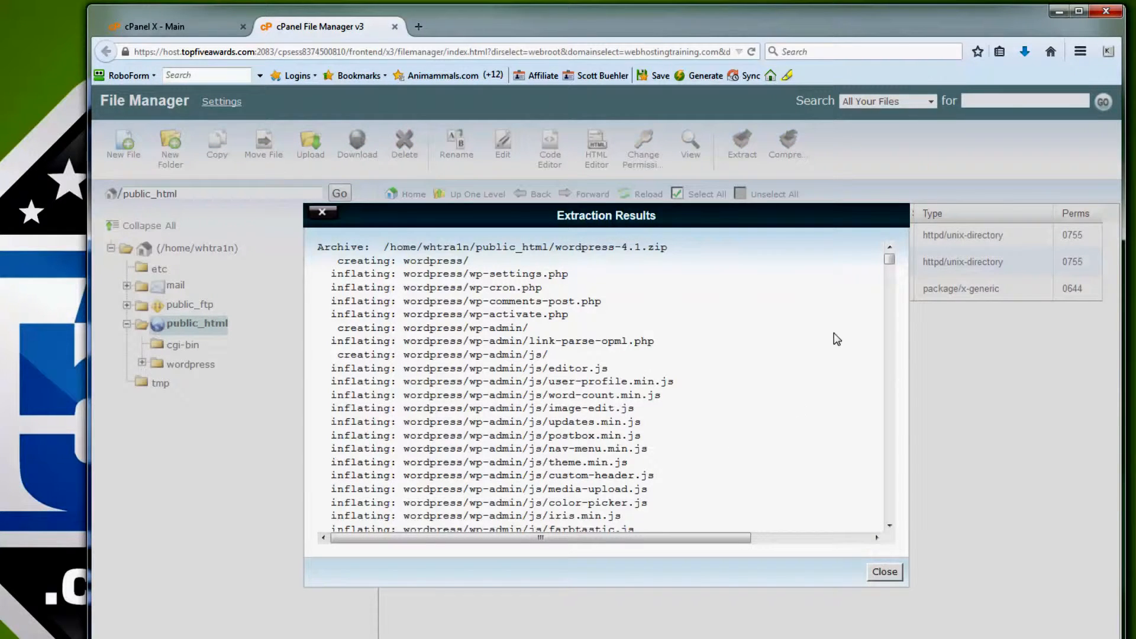
Close the extraction results and delete wordpress-4.1.zip from public_html
{"action": "left_click", "coordinate": [885, 573]}
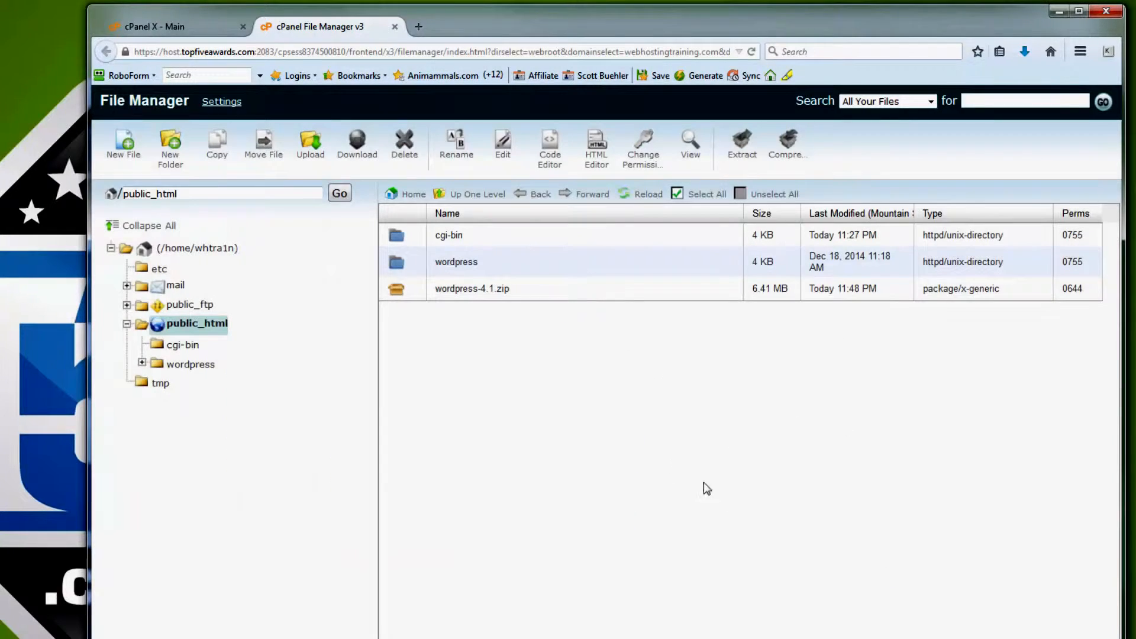
{"action": "right_click", "coordinate": [517, 287]}
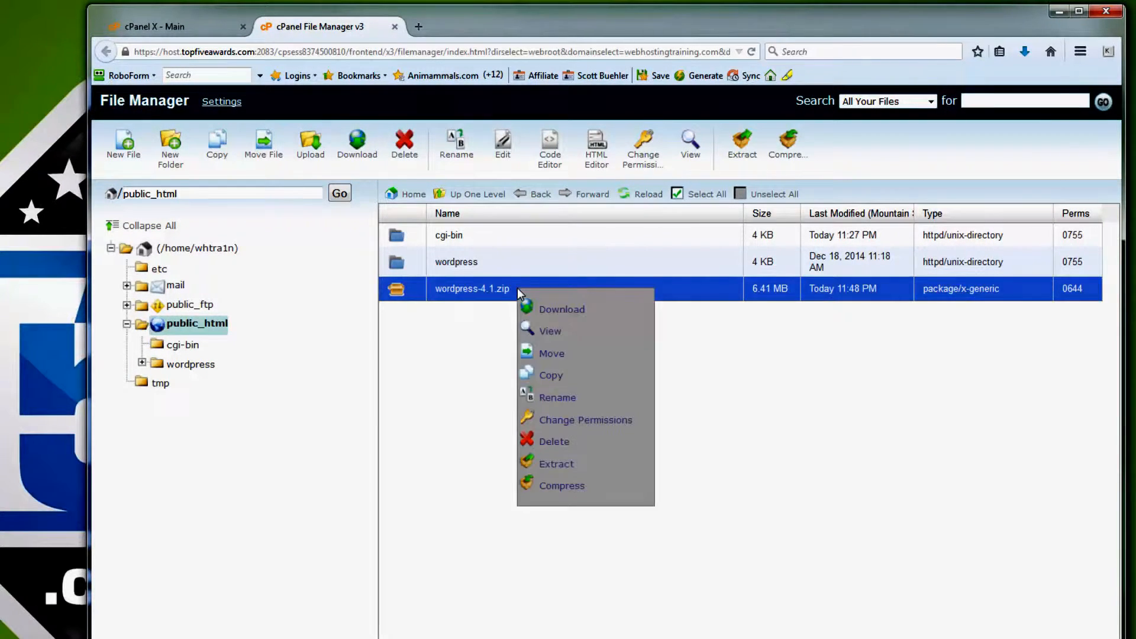
{"action": "left_click", "coordinate": [553, 442]}
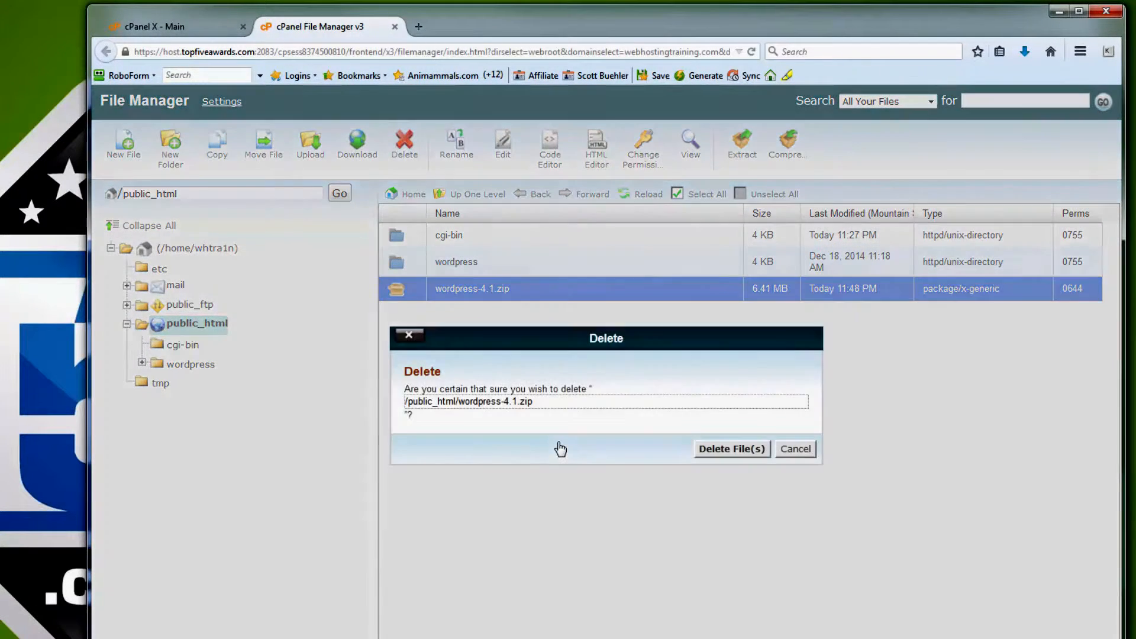
{"action": "left_click", "coordinate": [720, 451]}
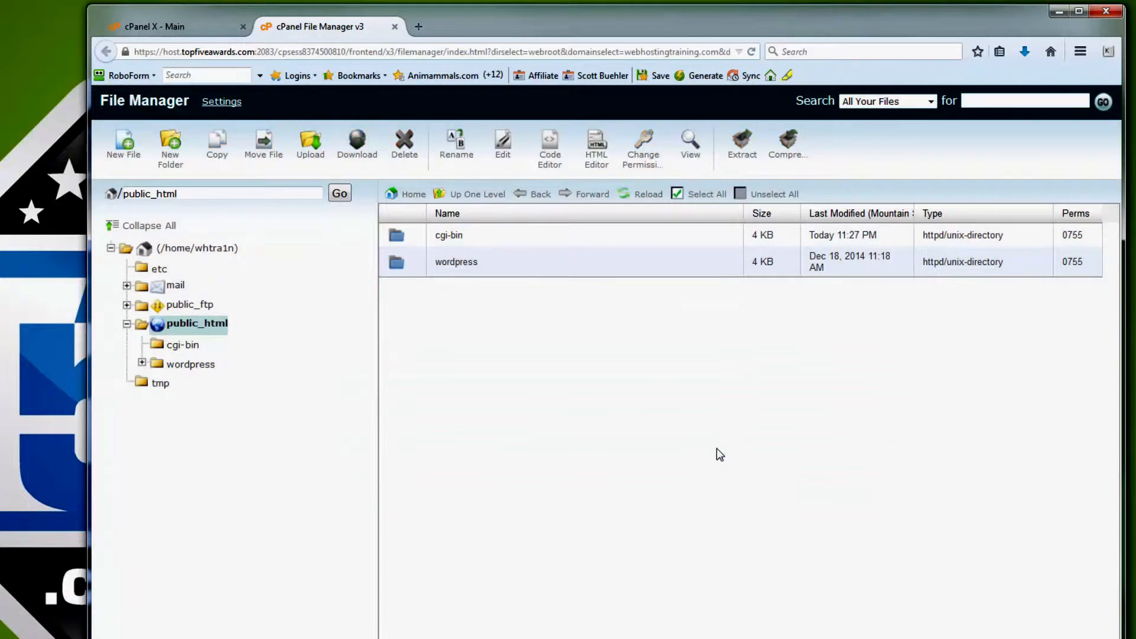
Move all files and folders inside the wordpress folder to /public_html/
{"action": "double_click", "coordinate": [513, 268]}
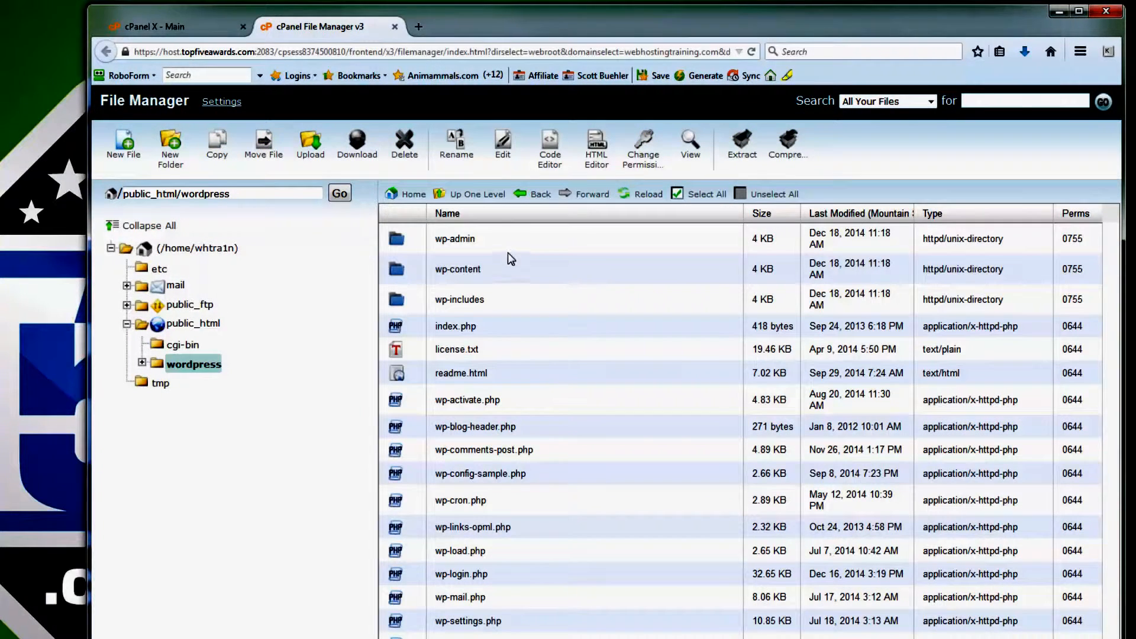
{"action": "left_click", "coordinate": [701, 194]}
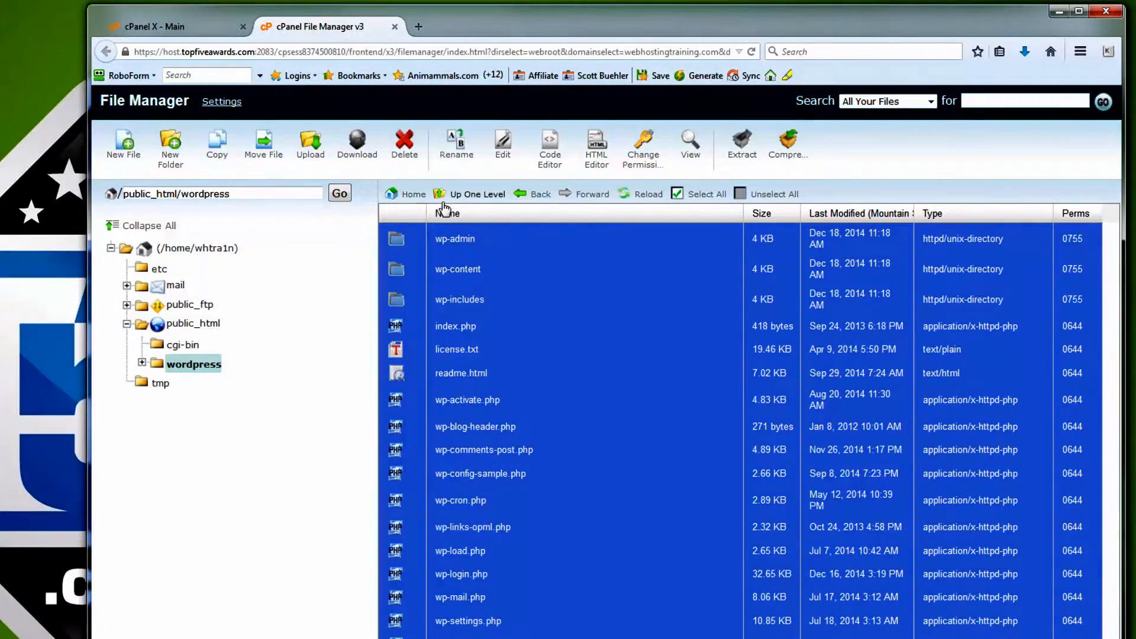
{"action": "left_click", "coordinate": [268, 145]}
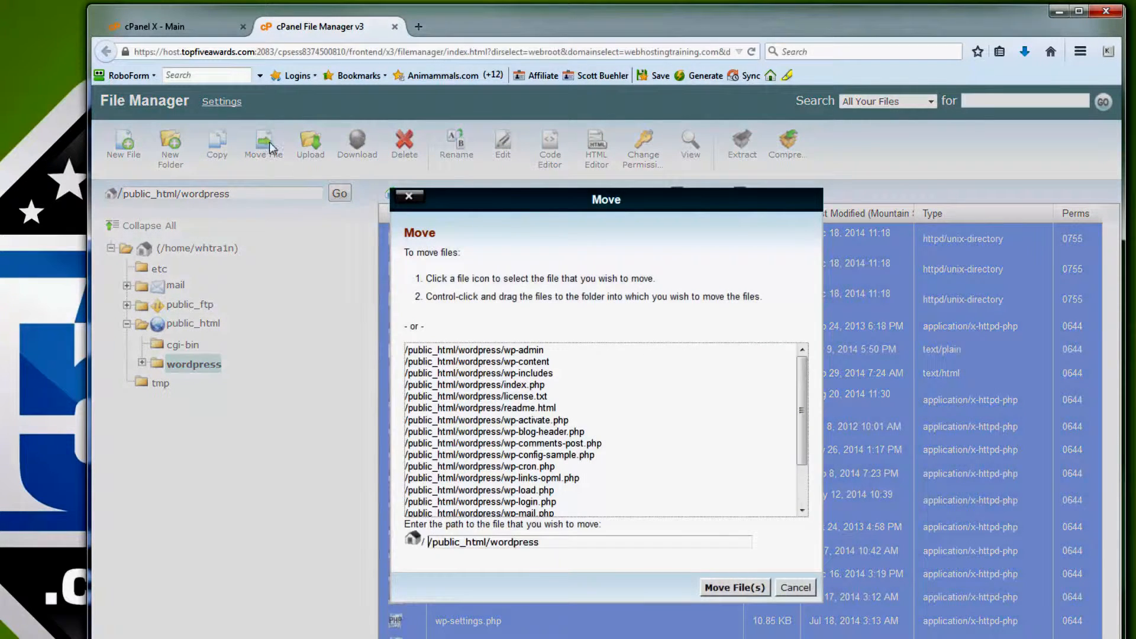
{"action": "left_click", "coordinate": [551, 540]}
{"action": "key", "text": "BackSpace"}
{"action": "key", "text": "BackSpace"}
{"action": "key", "text": "BackSpace"}
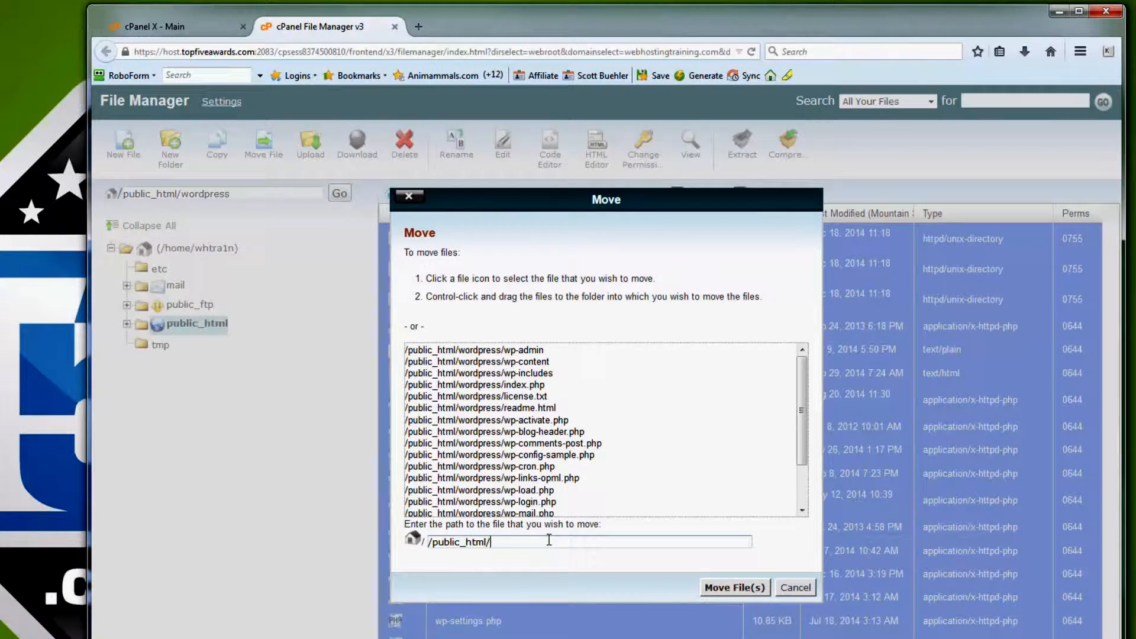
{"action": "left_click", "coordinate": [717, 589]}
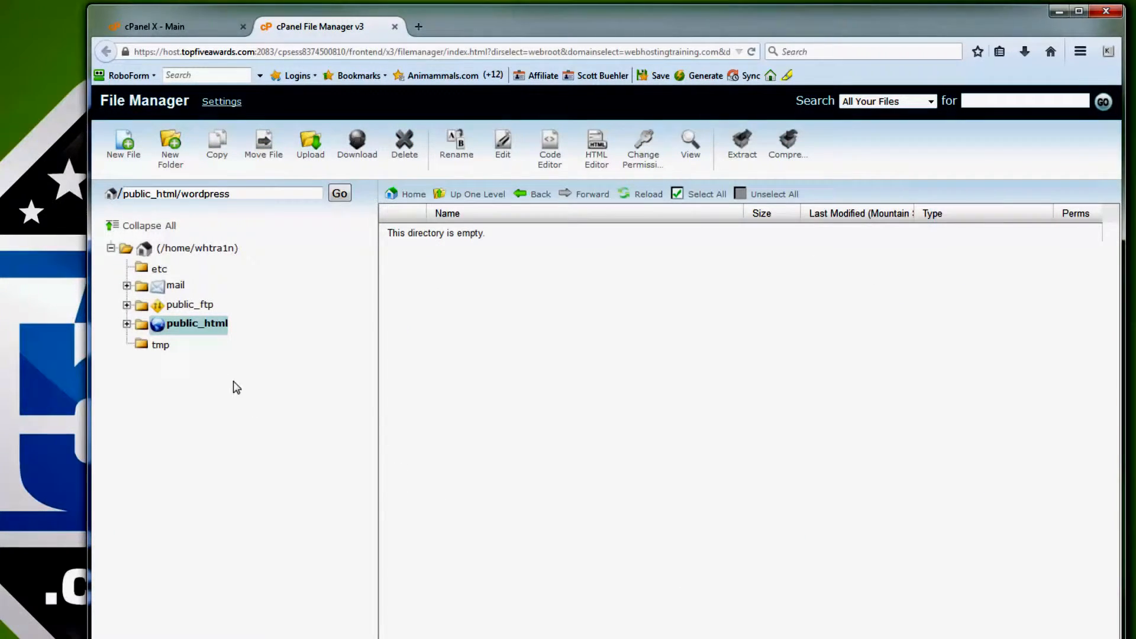
Return to public_html and delete the leftover wordpress folder
{"action": "left_click", "coordinate": [190, 321]}
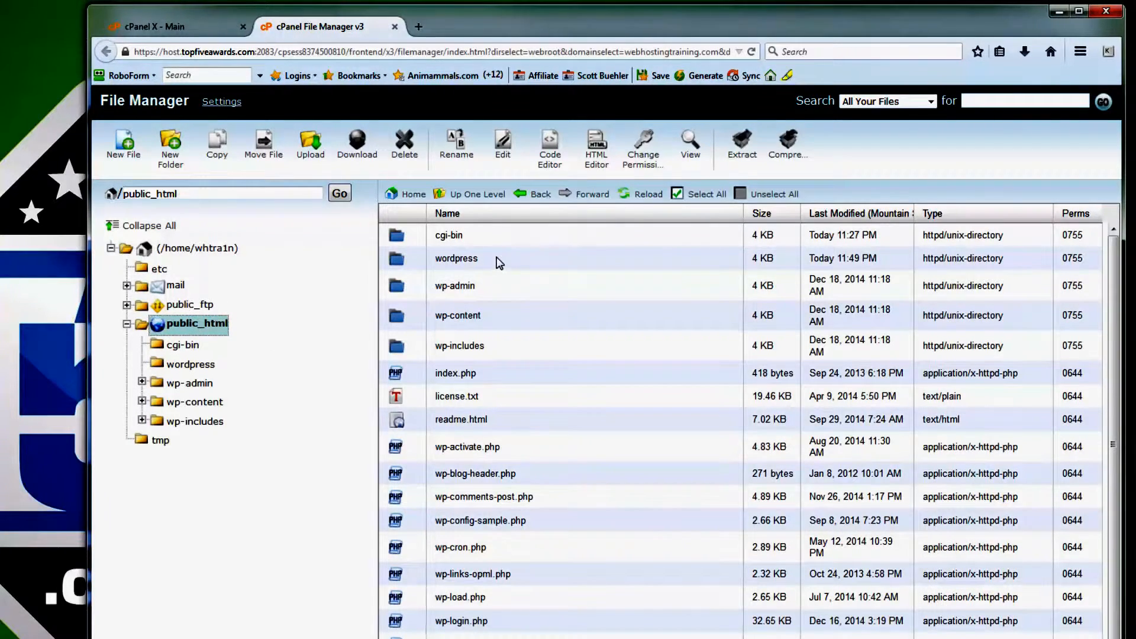
{"action": "left_click", "coordinate": [496, 258]}
{"action": "right_click", "coordinate": [497, 257]}
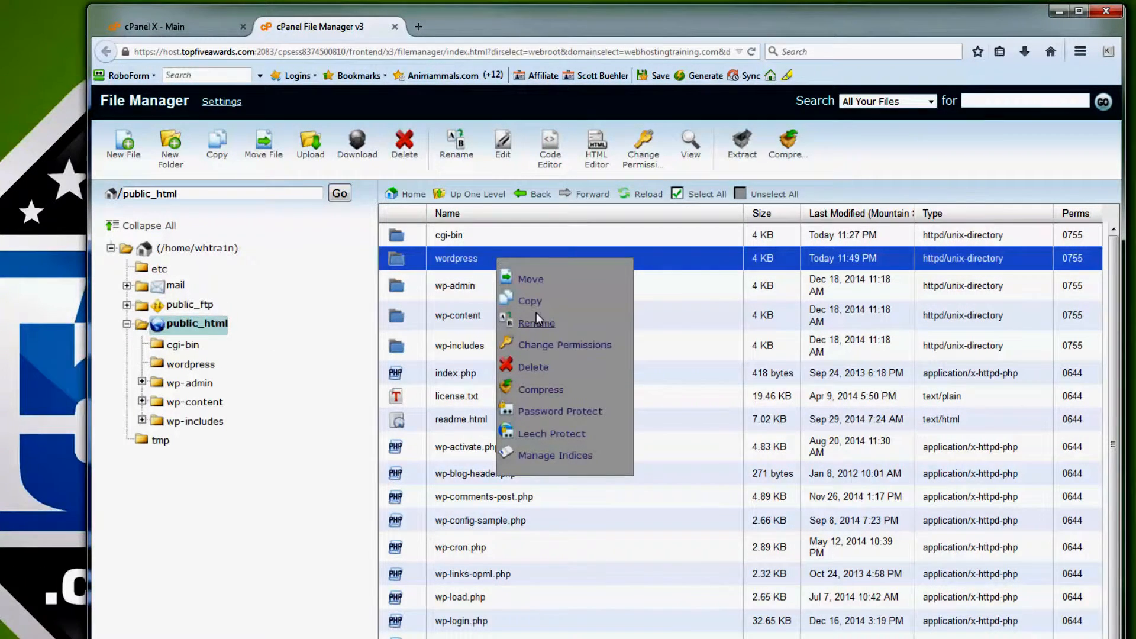
{"action": "left_click", "coordinate": [537, 368]}
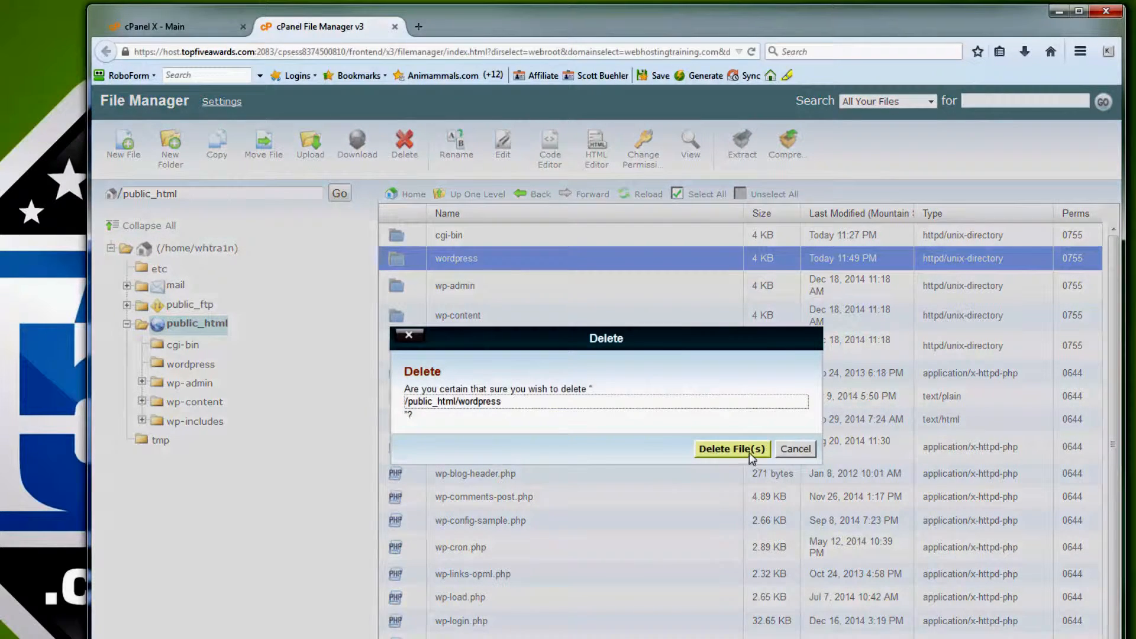
{"action": "left_click", "coordinate": [732, 449]}
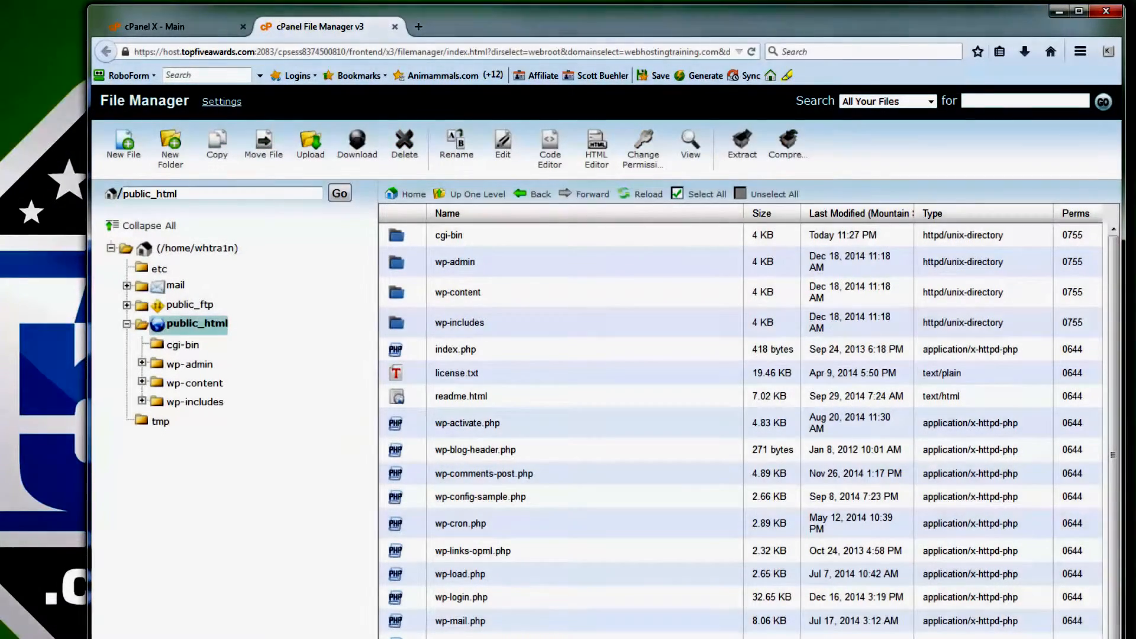
Arrange the wp-config.php editor and the browser side by side, with the editor on the left half of the desktop
{"action": "key", "text": "alt+Tab"}
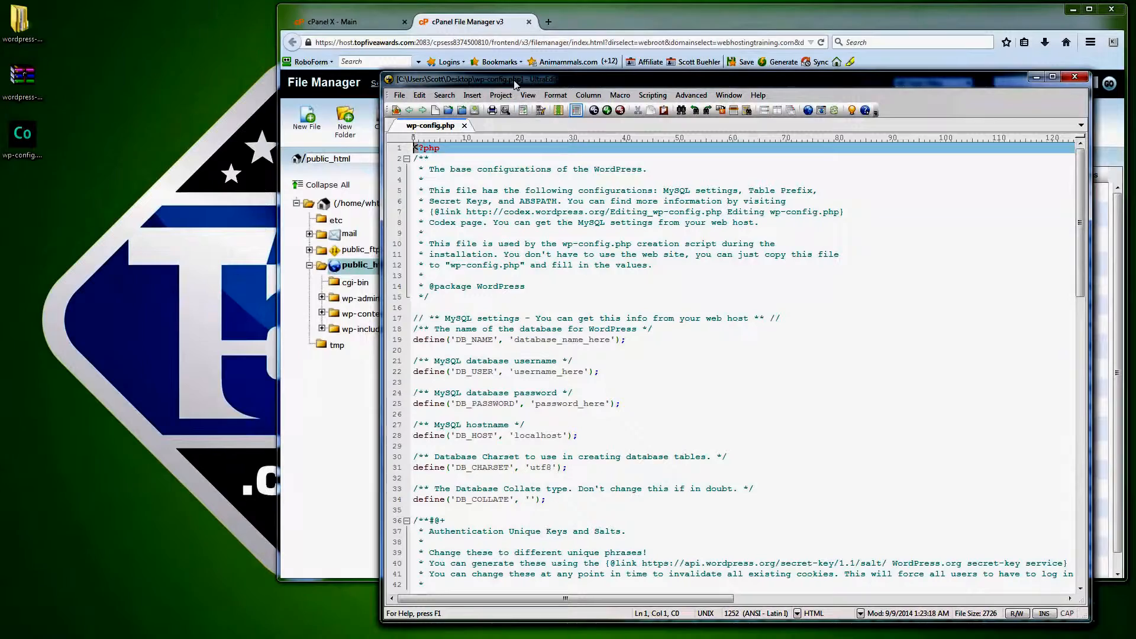
{"action": "left_click_drag", "start_coordinate": [515, 78], "coordinate": [136, 27]}
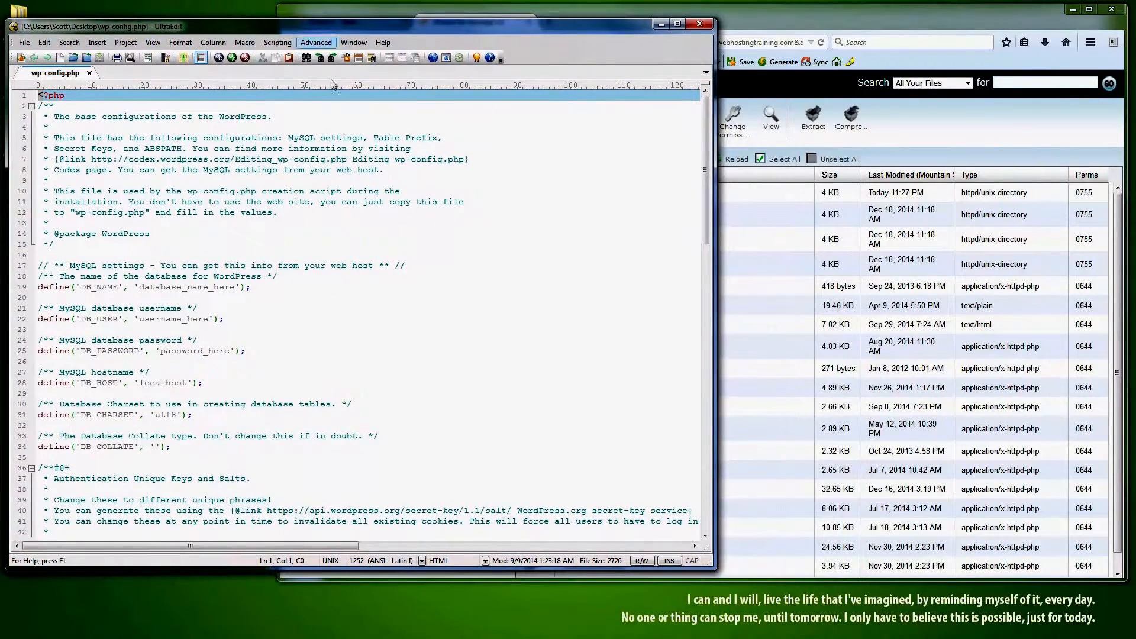
{"action": "left_click", "coordinate": [929, 123]}
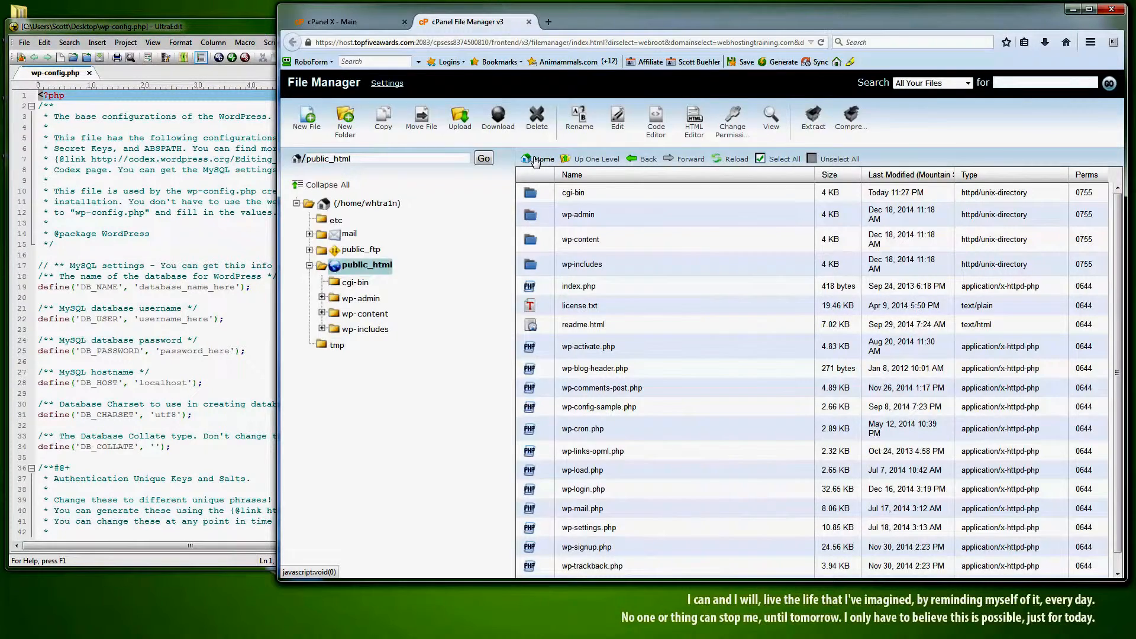
{"action": "key", "text": "super+Right"}
{"action": "left_click", "coordinate": [502, 196]}
{"action": "key", "text": "super+Left"}
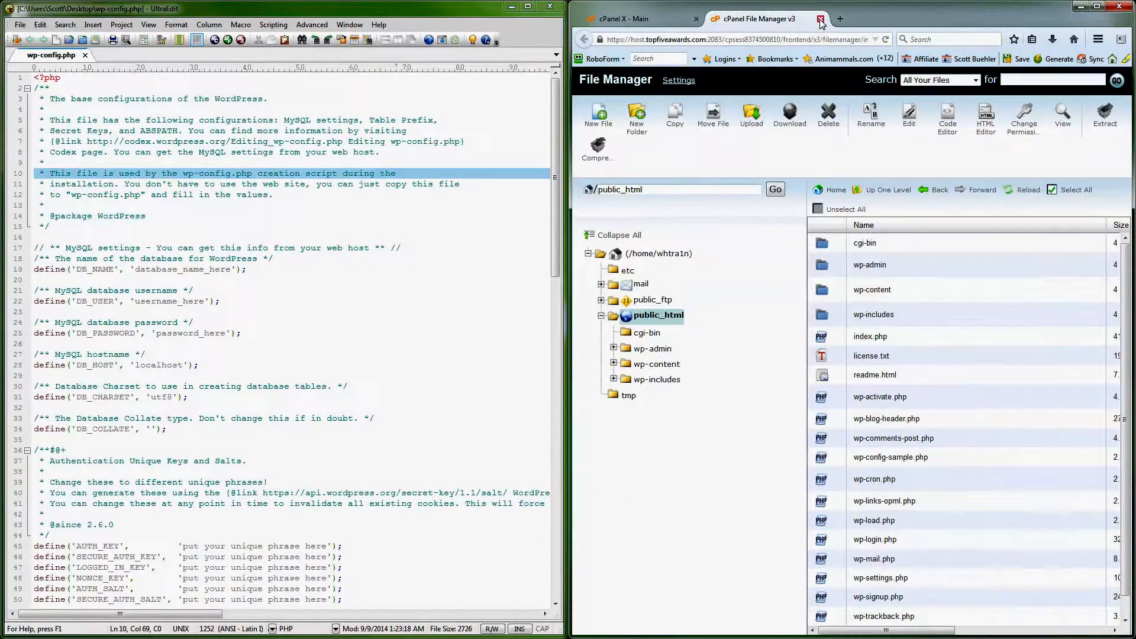
Open MySQL Databases from the cPanel main page and create a new database with the name w0rdpress after the account prefix
{"action": "left_click", "coordinate": [639, 19]}
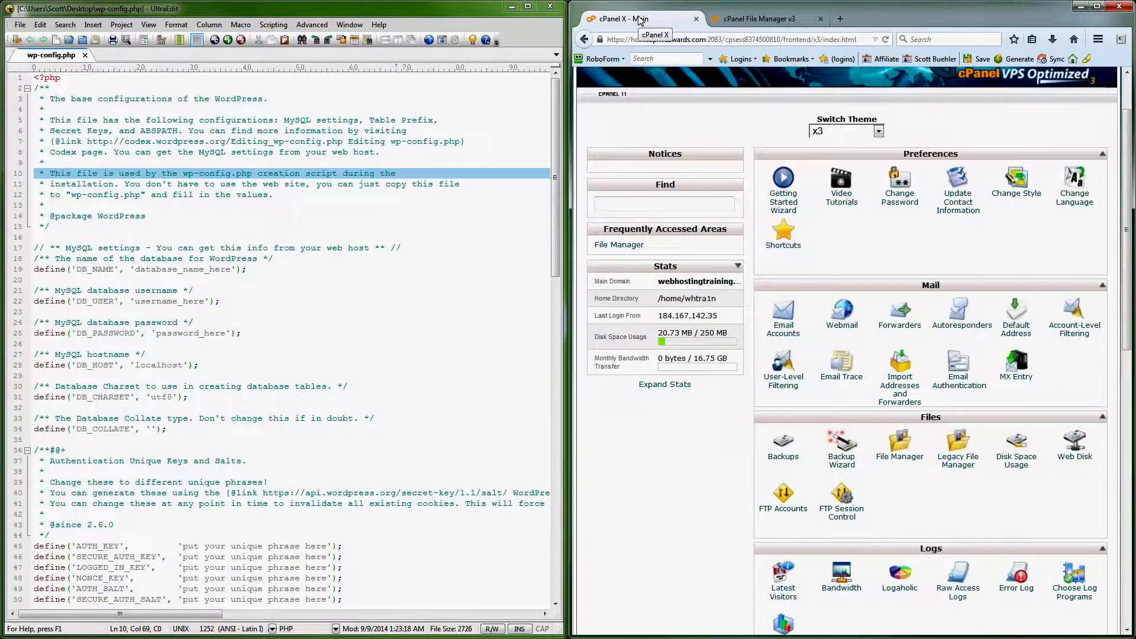
{"action": "scroll", "coordinate": [926, 369], "scroll_direction": "down", "scroll_amount": 5}
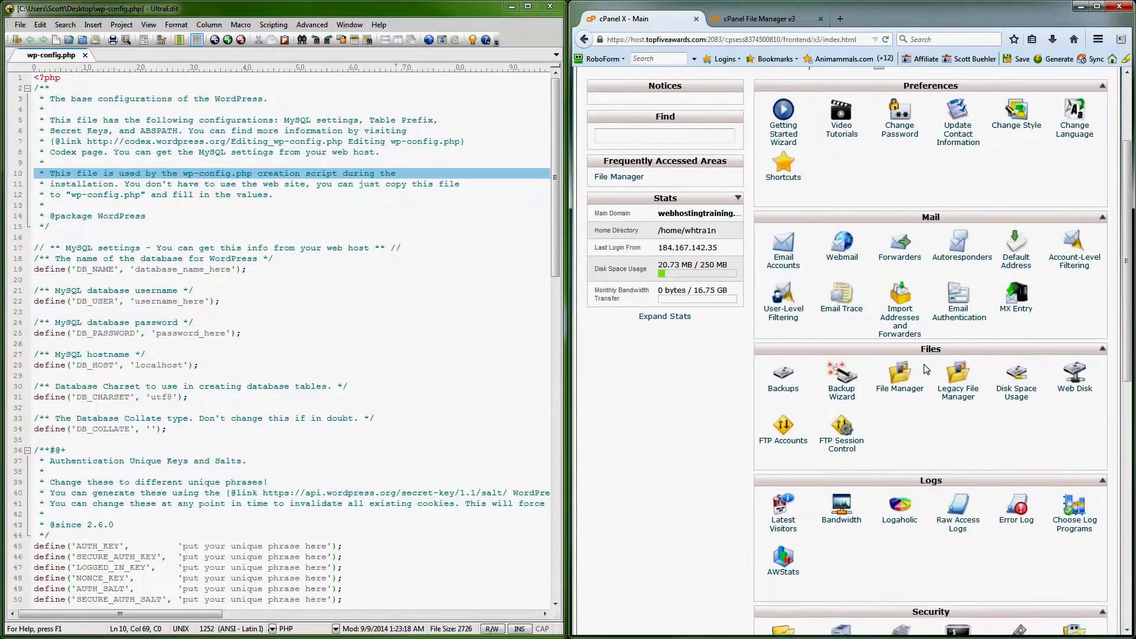
{"action": "scroll", "coordinate": [926, 369], "scroll_direction": "down", "scroll_amount": 4}
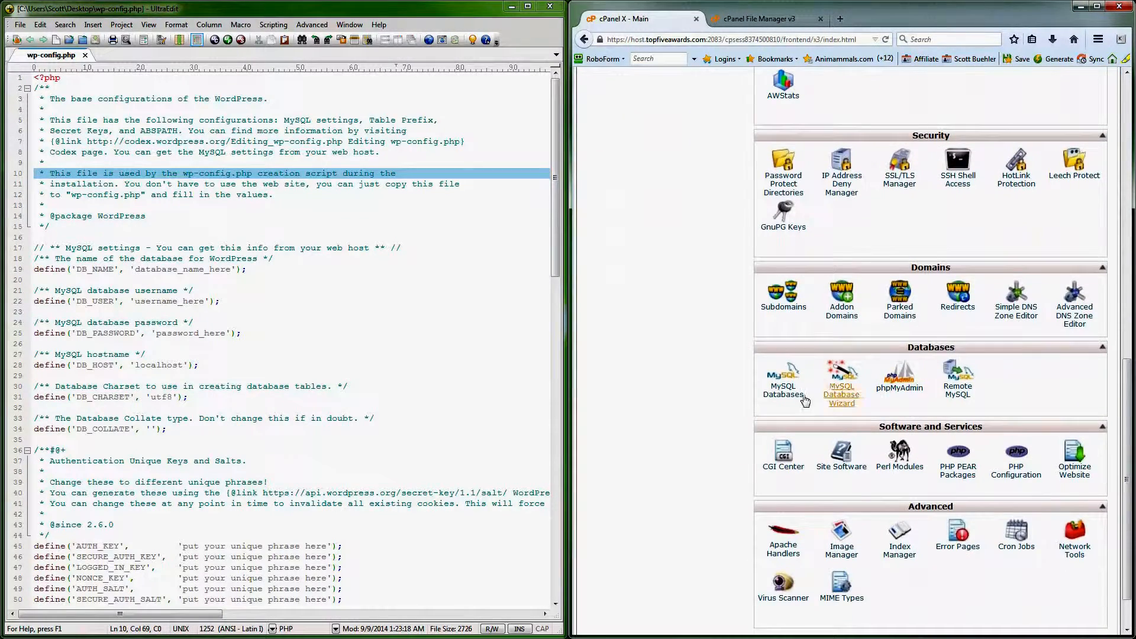
{"action": "left_click", "coordinate": [785, 391]}
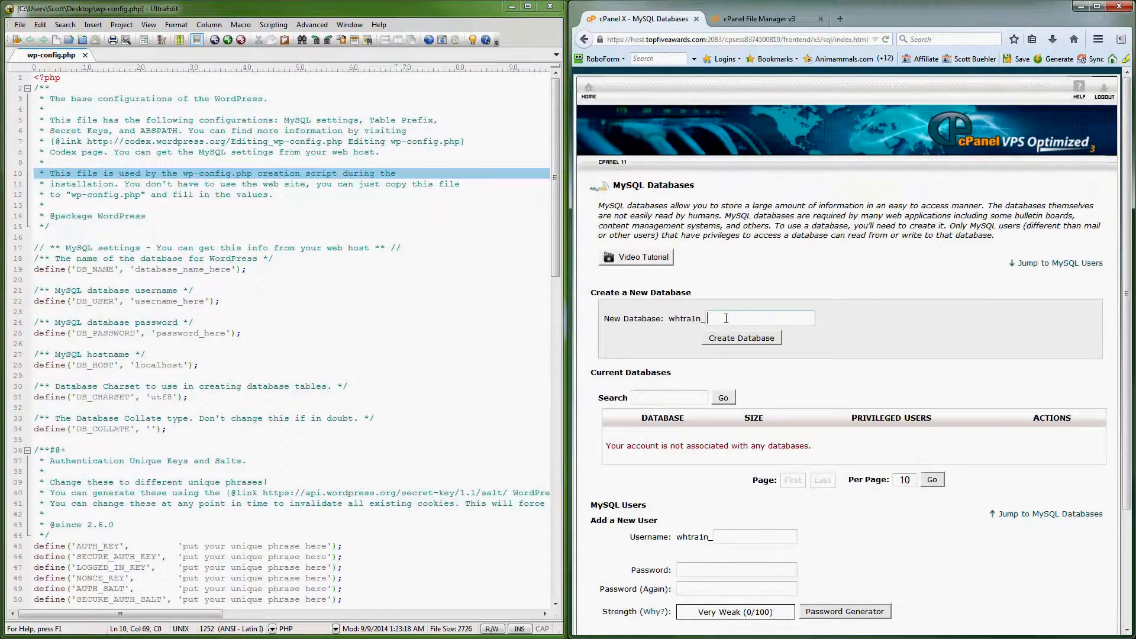
{"action": "type", "text": "w0rdpress"}
{"action": "left_click", "coordinate": [739, 339]}
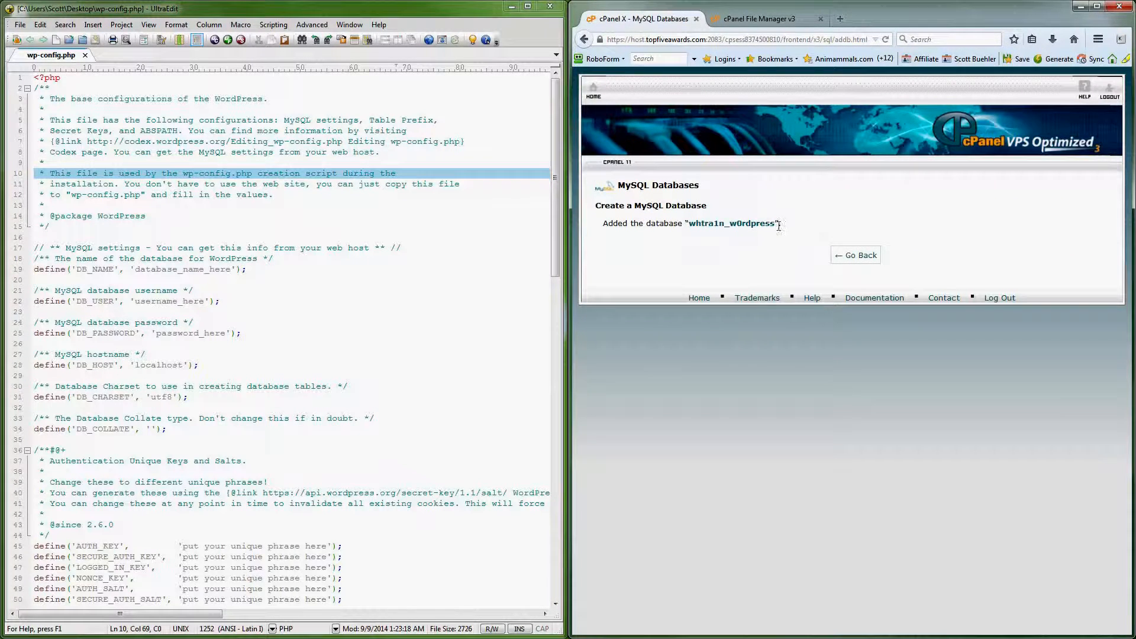
Copy the full database name whtra1n_w0rdpress and paste it over database_name_here in the DB_NAME line of wp-config.php
{"action": "left_click_drag", "start_coordinate": [776, 220], "coordinate": [692, 226]}
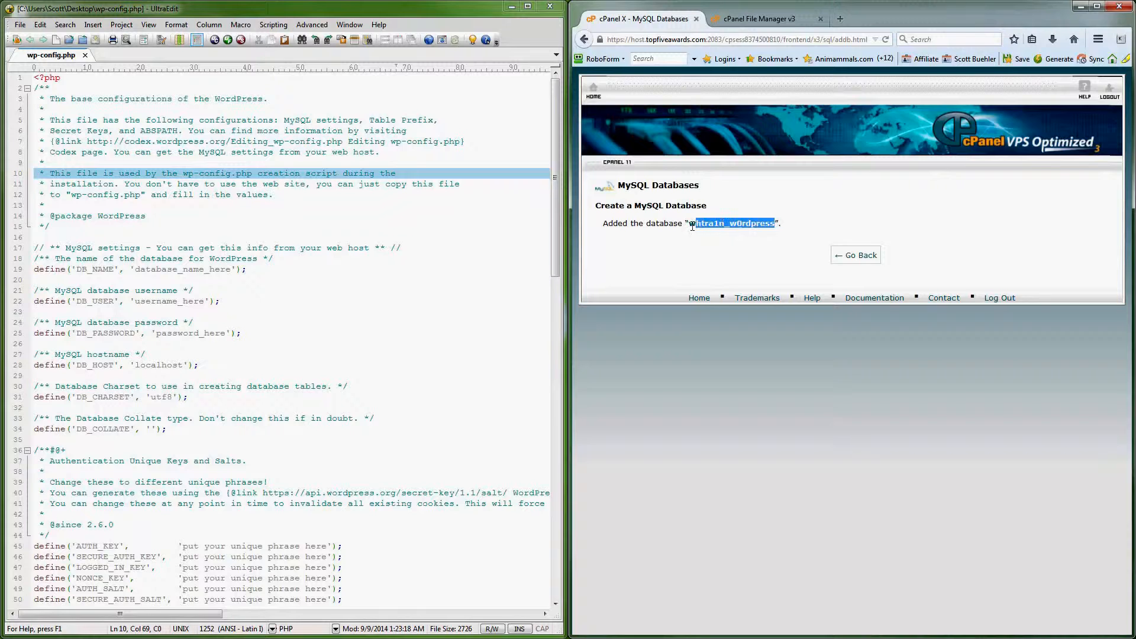
{"action": "right_click", "coordinate": [693, 224]}
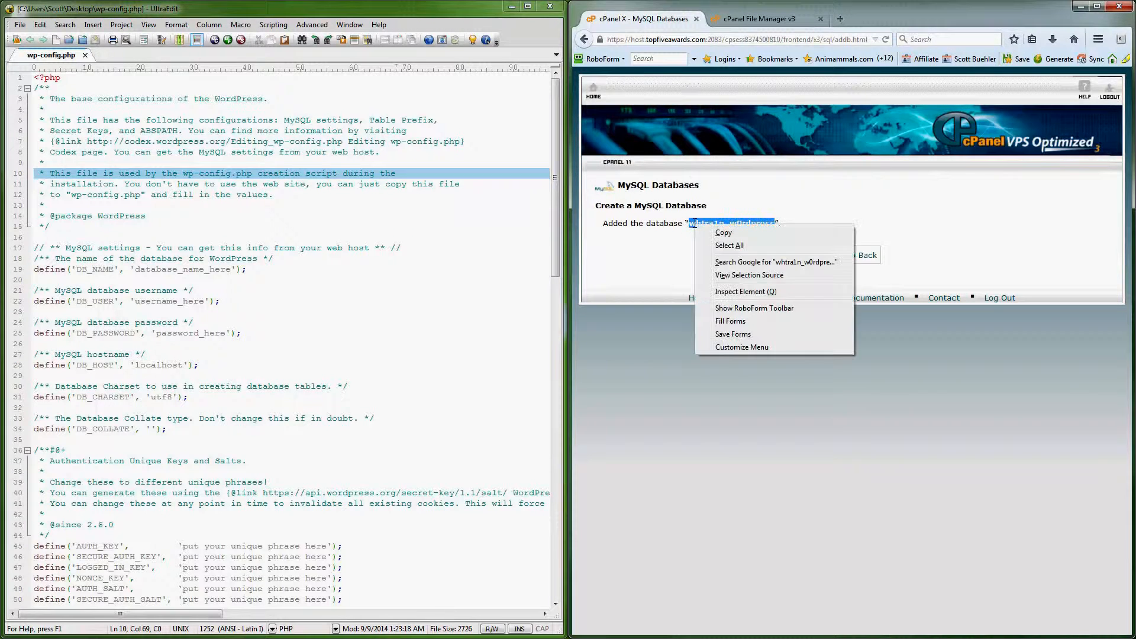
{"action": "left_click", "coordinate": [725, 238]}
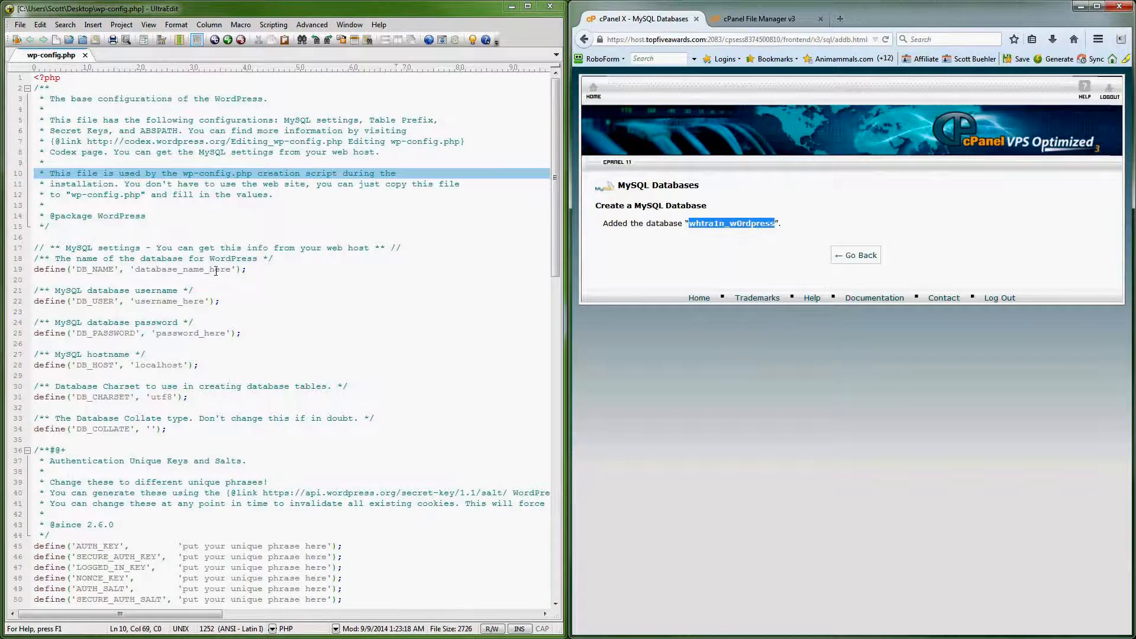
{"action": "left_click_drag", "start_coordinate": [234, 270], "coordinate": [137, 273]}
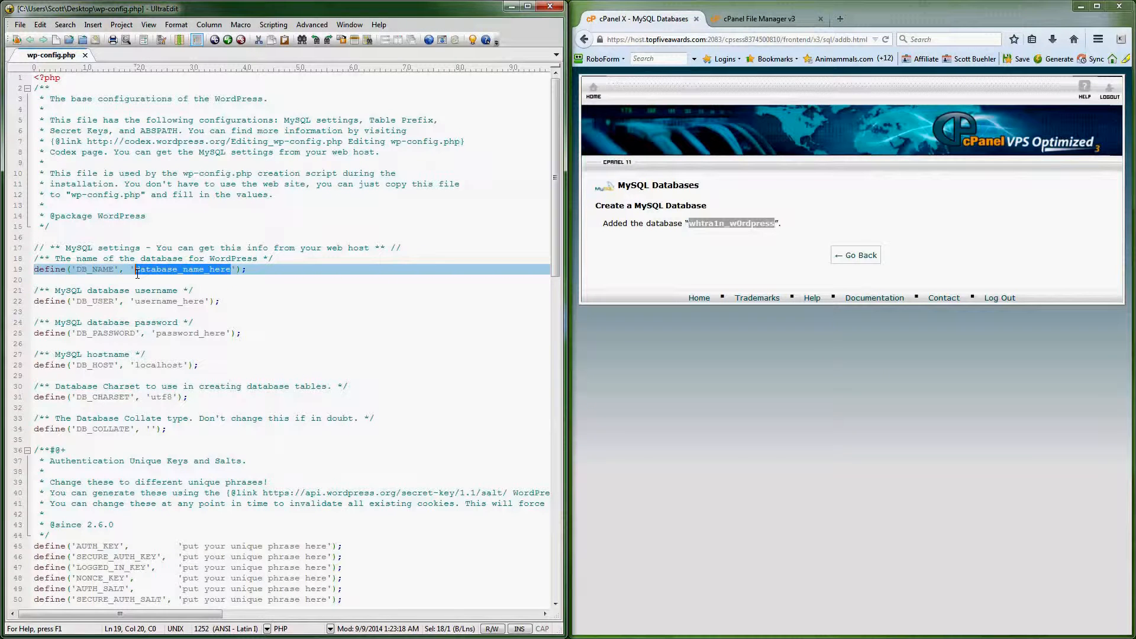
{"action": "key", "text": "ctrl+v"}
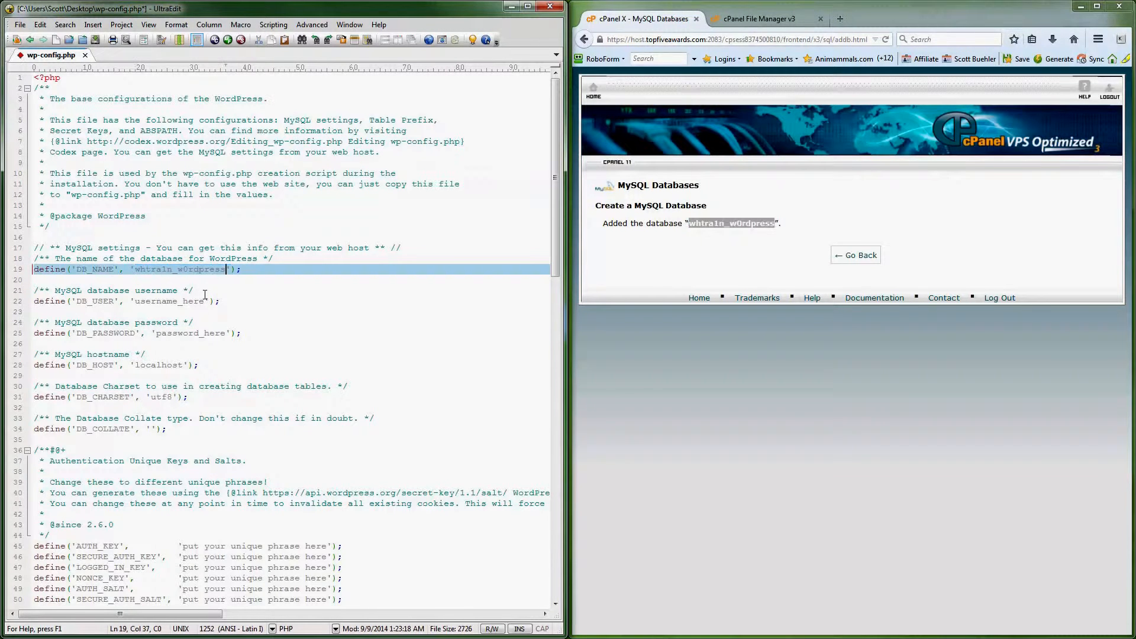
Go back to the MySQL Databases page and enter dem0 as the username for a new MySQL user
{"action": "left_click", "coordinate": [847, 258]}
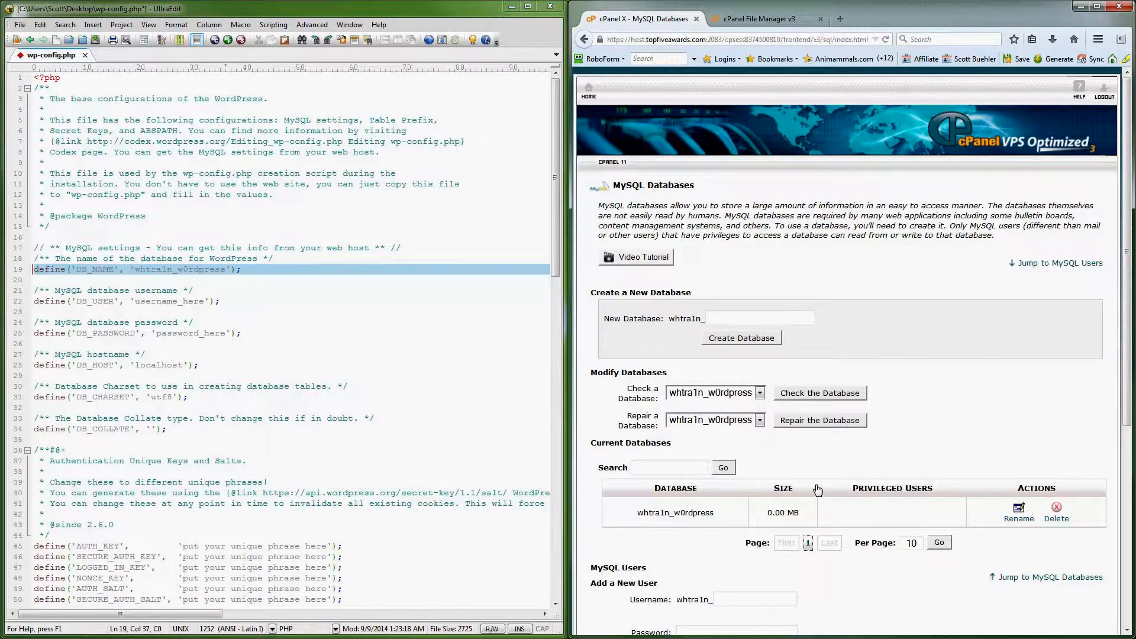
{"action": "scroll", "coordinate": [821, 494], "scroll_direction": "down", "scroll_amount": 3}
{"action": "left_click", "coordinate": [742, 462]}
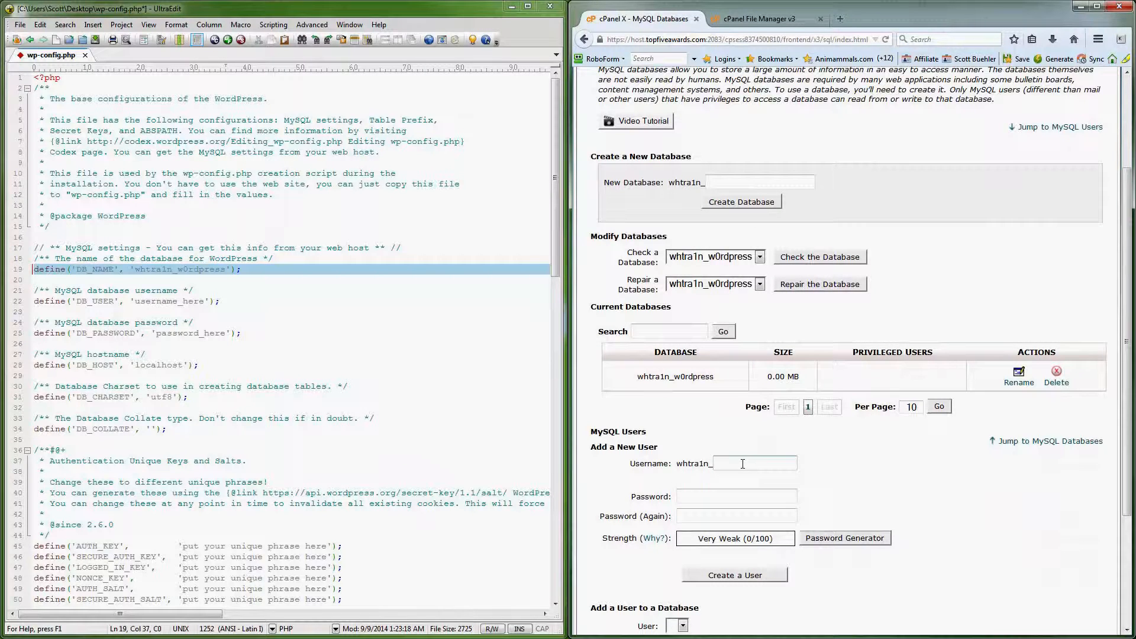
{"action": "type", "text": "dem0"}
Generate a 16-character password in the Password Generator, copy it, and close the generator without applying it
{"action": "left_click", "coordinate": [828, 537]}
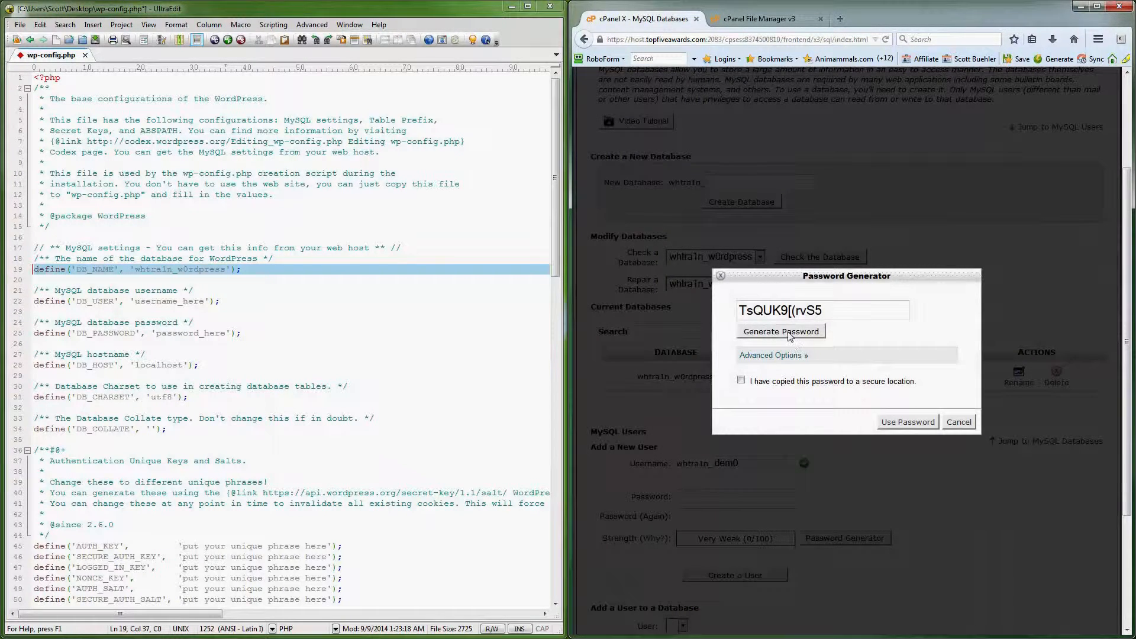
{"action": "left_click", "coordinate": [785, 357]}
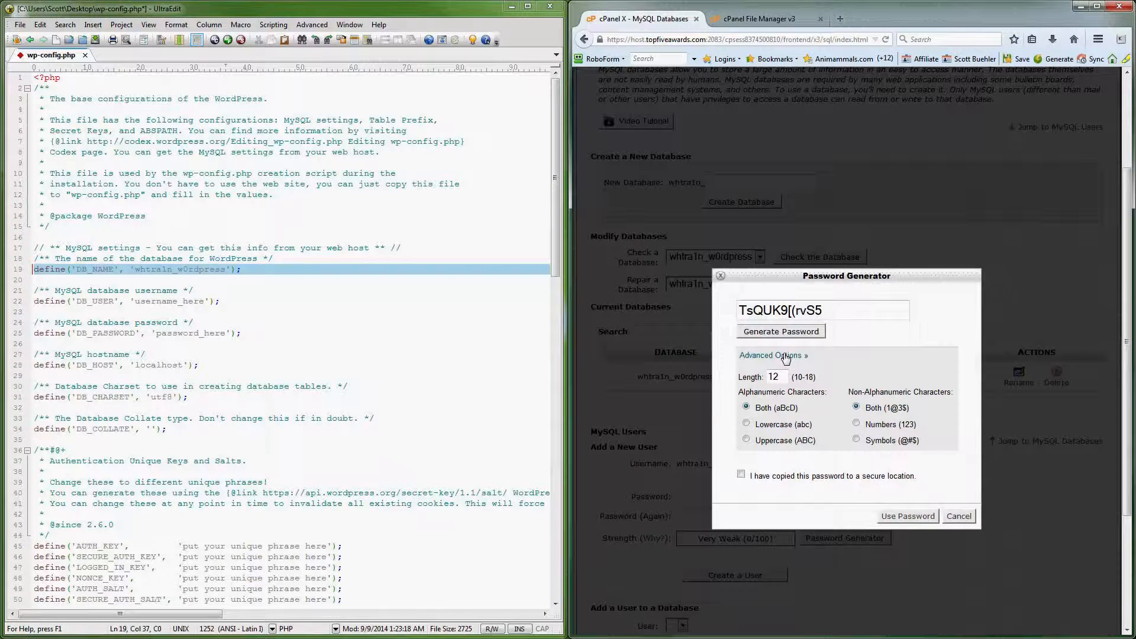
{"action": "left_click_drag", "start_coordinate": [782, 376], "coordinate": [762, 377]}
{"action": "type", "text": "1"}
{"action": "left_click", "coordinate": [800, 335]}
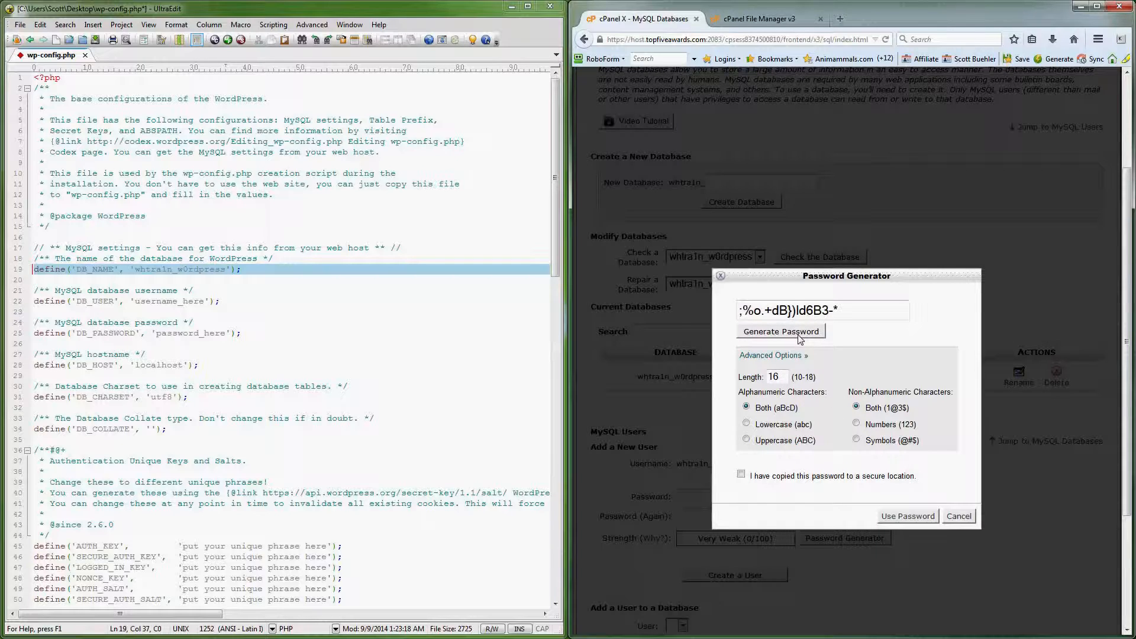
{"action": "left_click", "coordinate": [800, 335]}
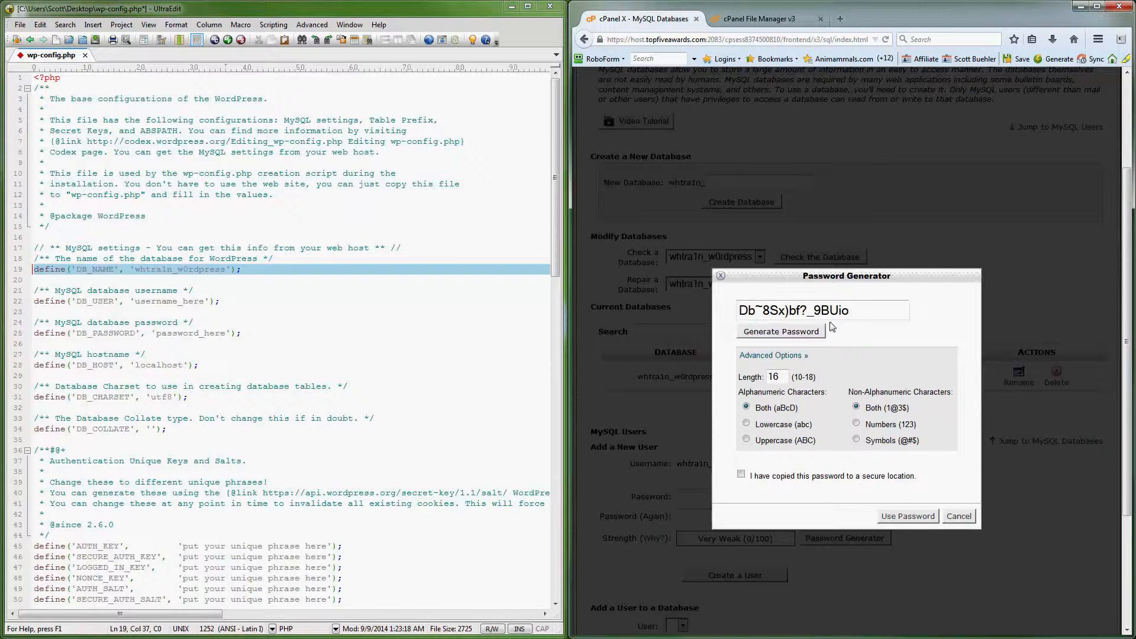
{"action": "left_click_drag", "start_coordinate": [855, 310], "coordinate": [739, 309]}
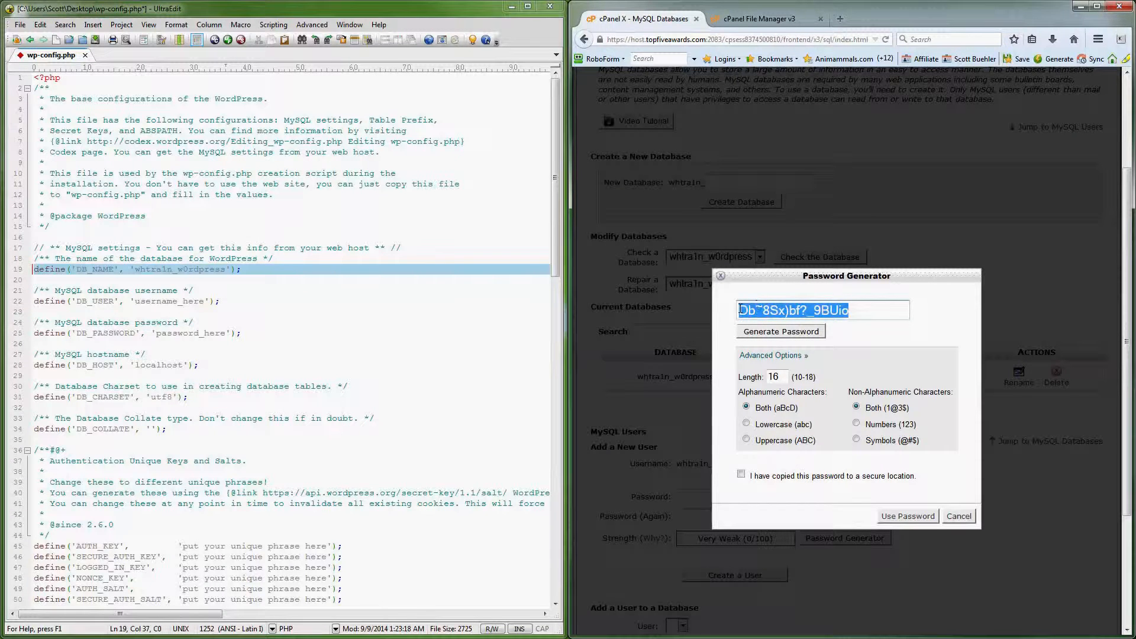
{"action": "right_click", "coordinate": [751, 310]}
{"action": "left_click", "coordinate": [786, 349]}
{"action": "left_click", "coordinate": [954, 518]}
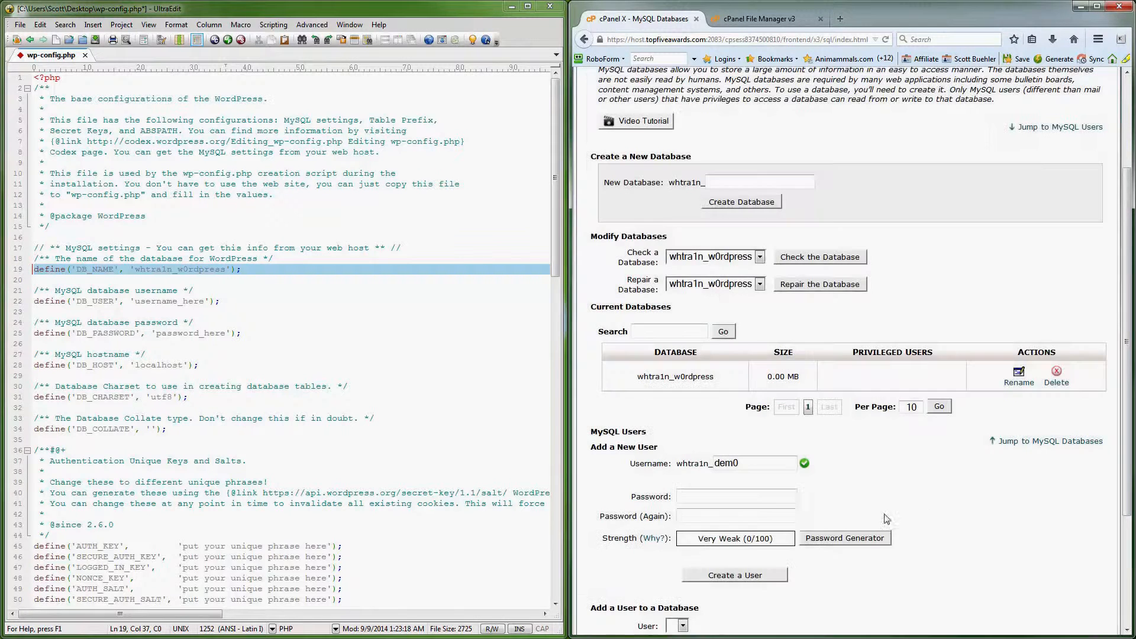
Paste the generated password into both password fields of the new MySQL user and over password_here in the DB_PASSWORD line of wp-config.php
{"action": "left_click", "coordinate": [689, 495]}
{"action": "key", "text": "ctrl+v"}
{"action": "key", "text": "ctrl+v"}
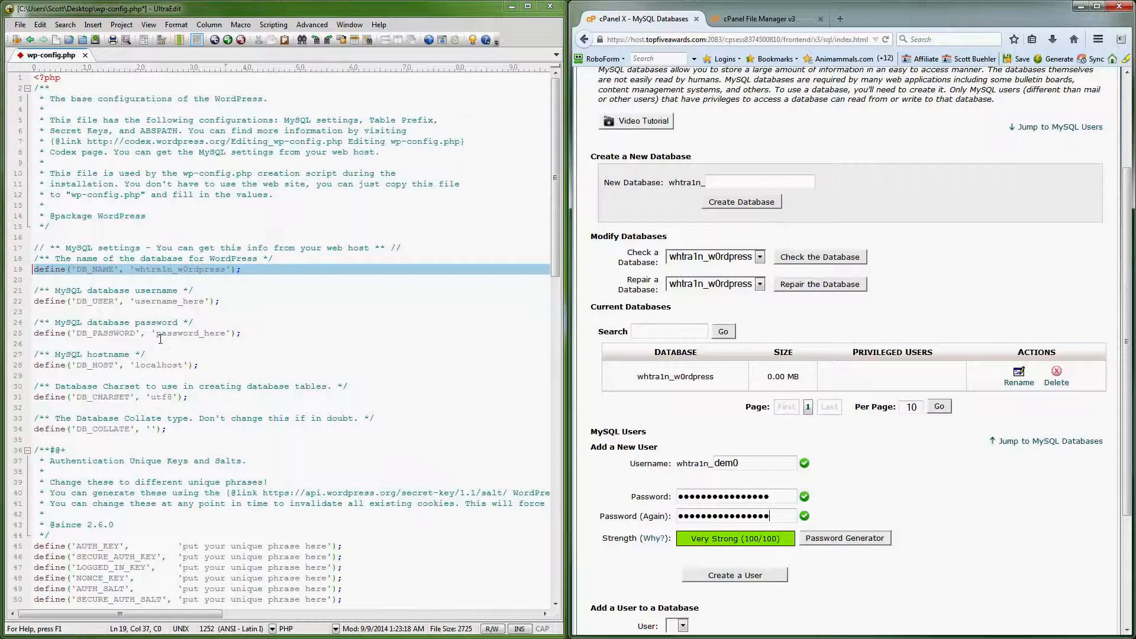
{"action": "left_click_drag", "start_coordinate": [157, 333], "coordinate": [224, 333]}
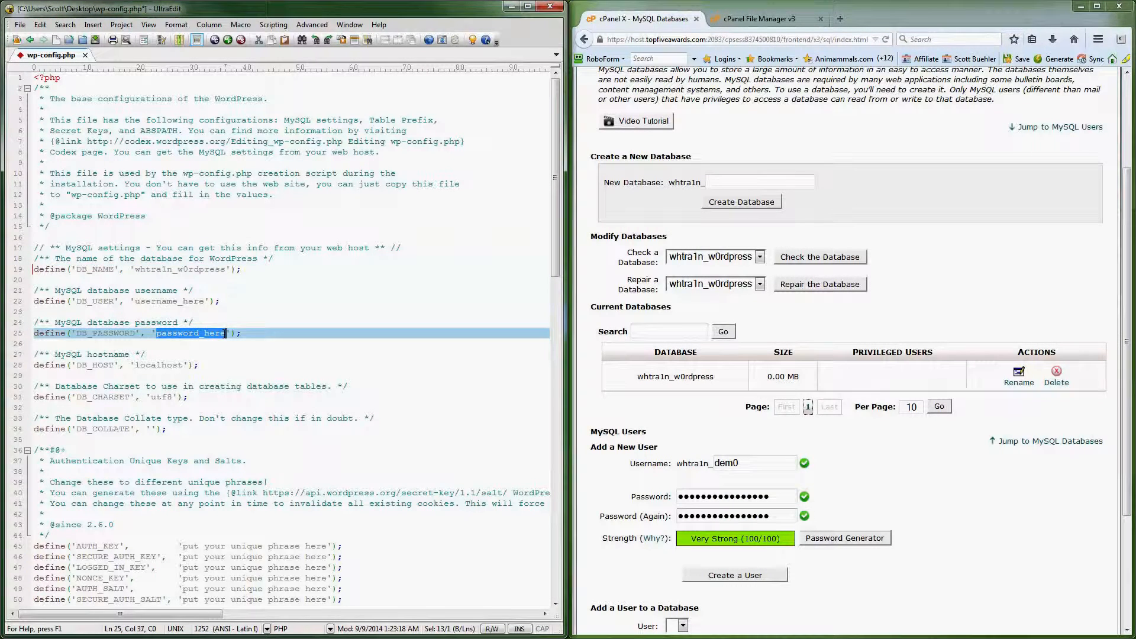
{"action": "key", "text": "ctrl+v"}
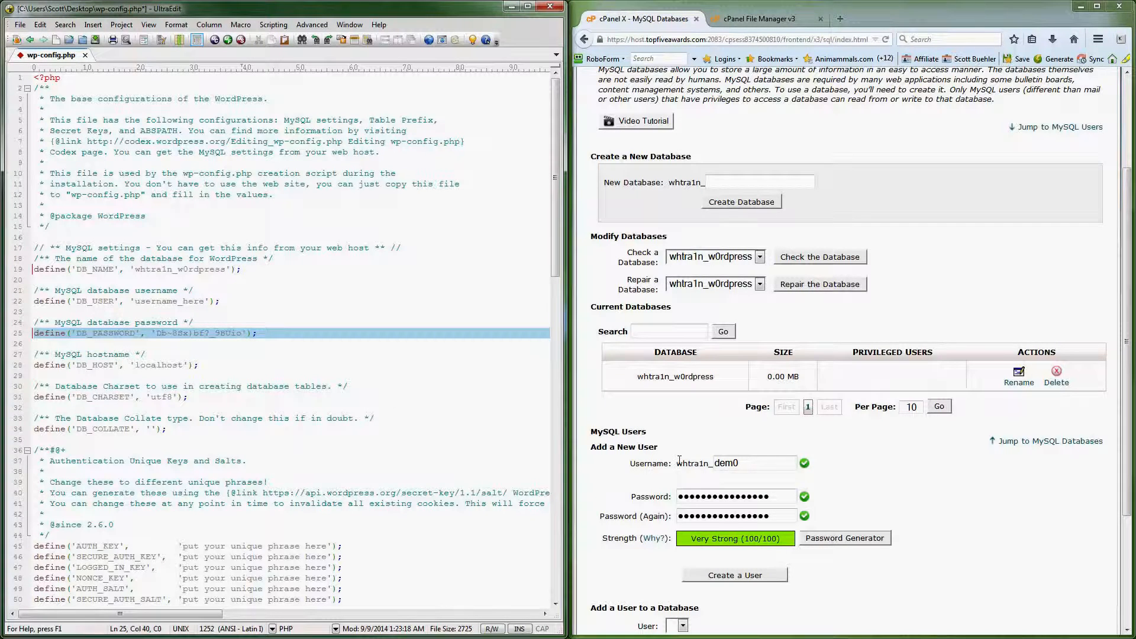
Replace username_here in the DB_USER line of wp-config.php with whtra1n_dem0 and save the file
{"action": "left_click_drag", "start_coordinate": [678, 467], "coordinate": [710, 465]}
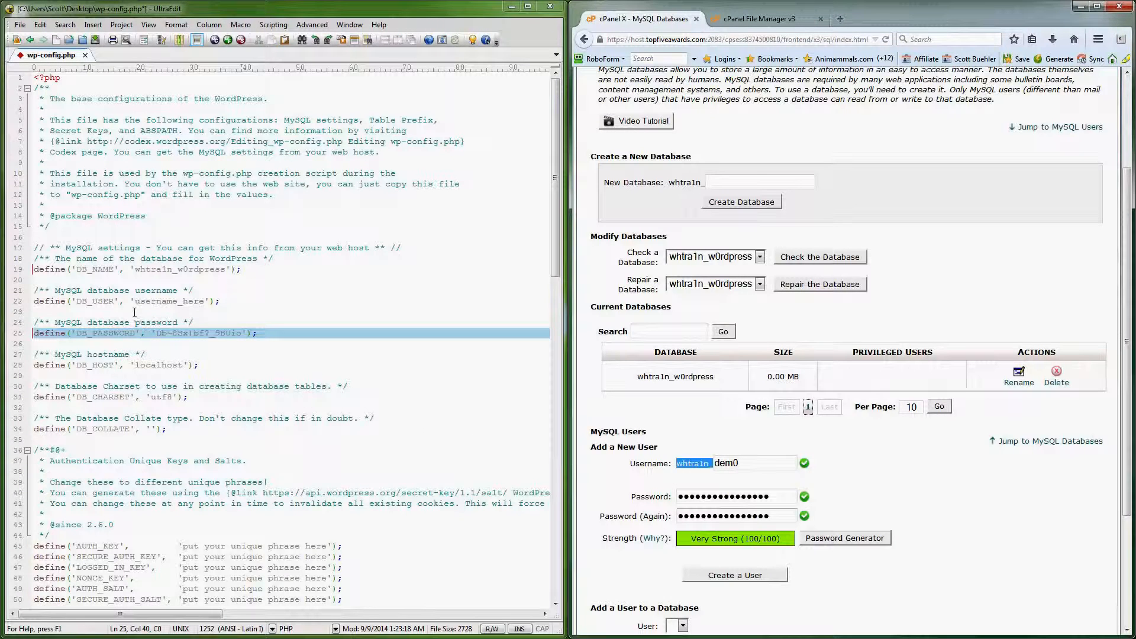
{"action": "left_click_drag", "start_coordinate": [135, 303], "coordinate": [204, 303]}
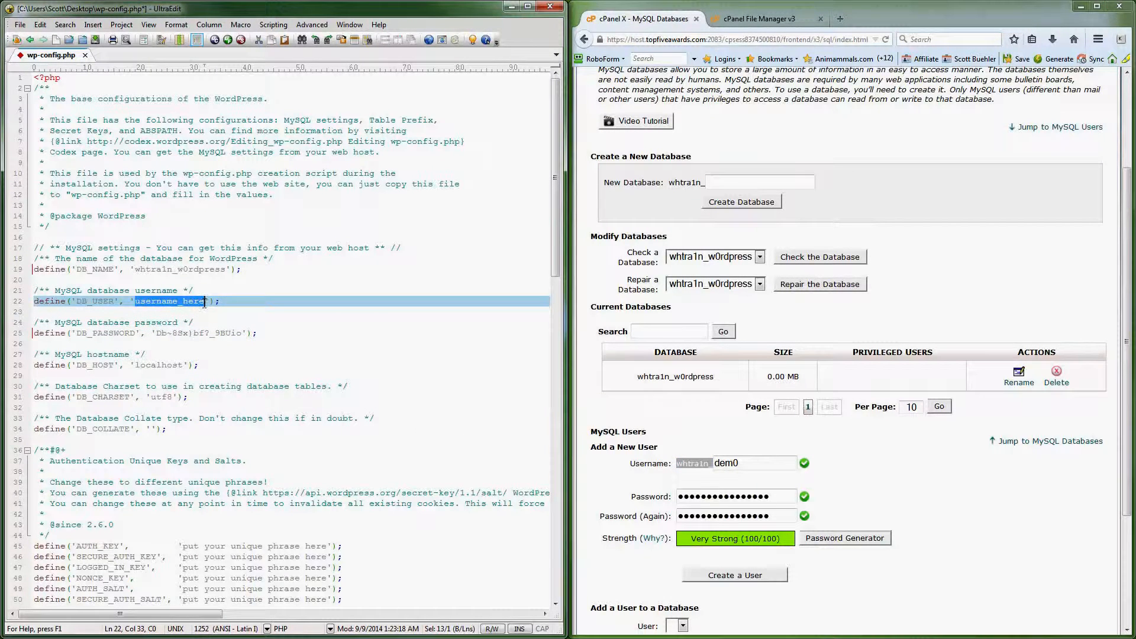
{"action": "key", "text": "ctrl+v"}
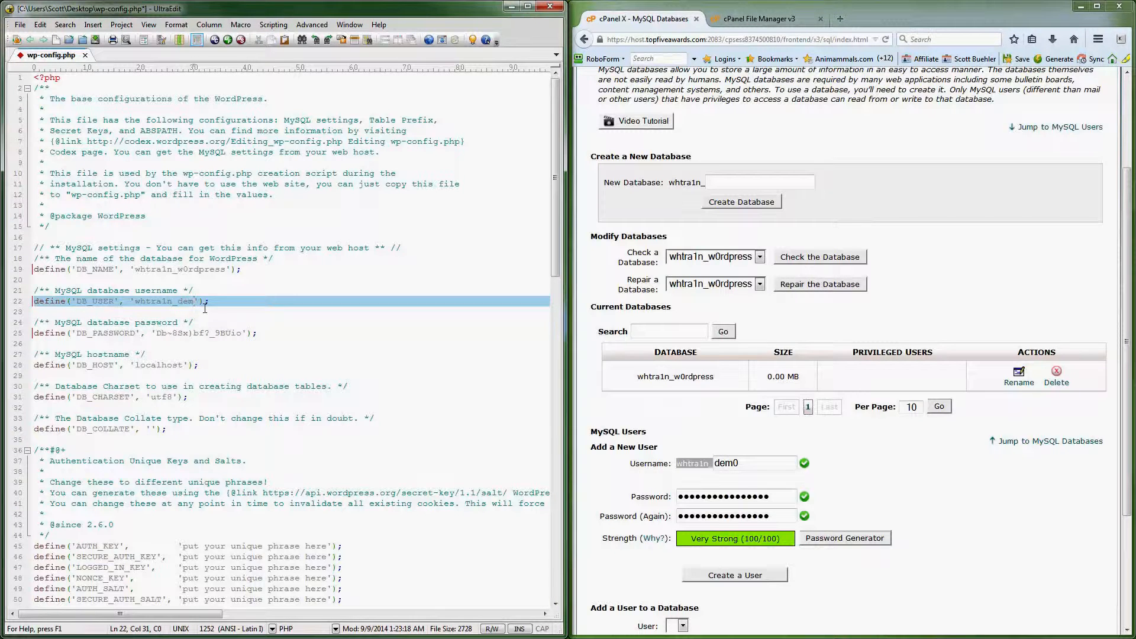
{"action": "key", "text": "ctrl+s"}
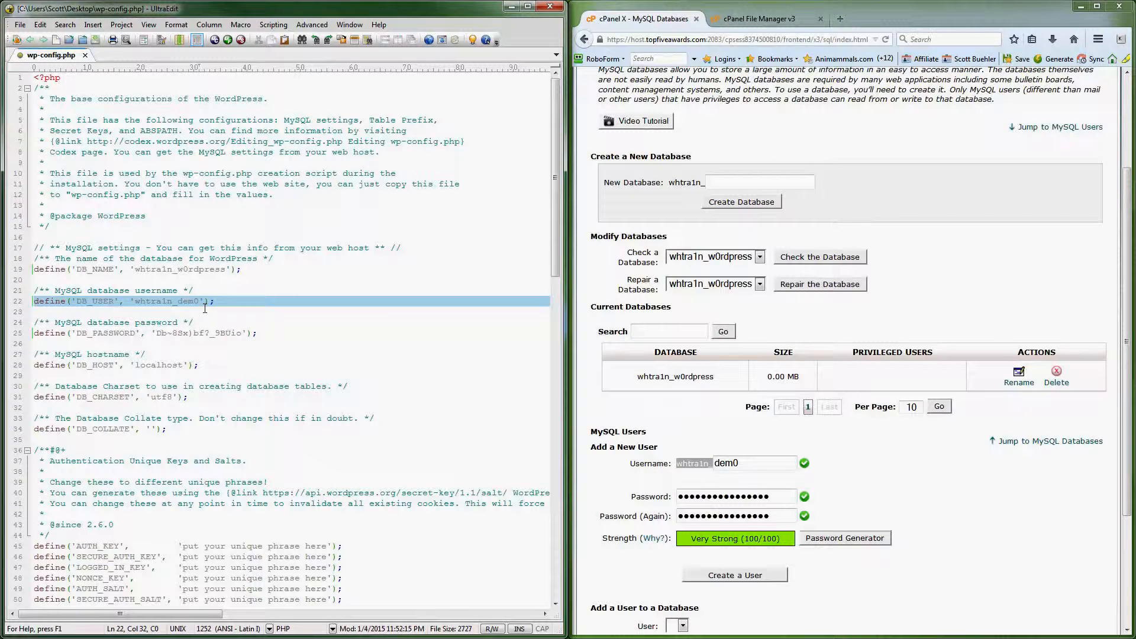
Create the MySQL user from the filled-in form and return to the MySQL Databases page
{"action": "left_click", "coordinate": [740, 576]}
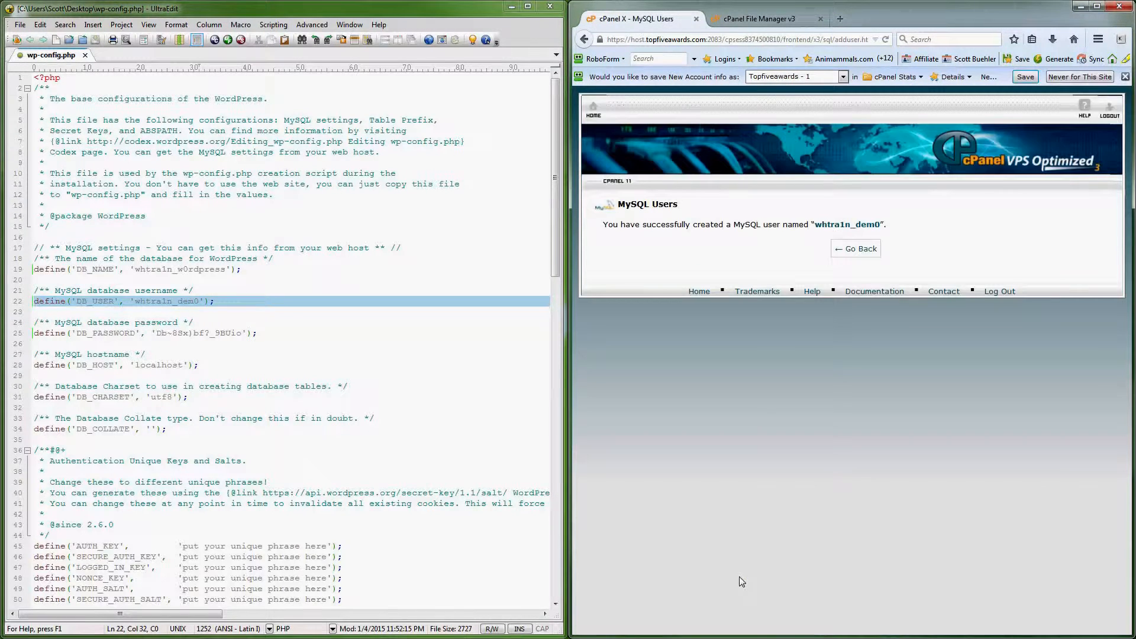
{"action": "left_click", "coordinate": [874, 246]}
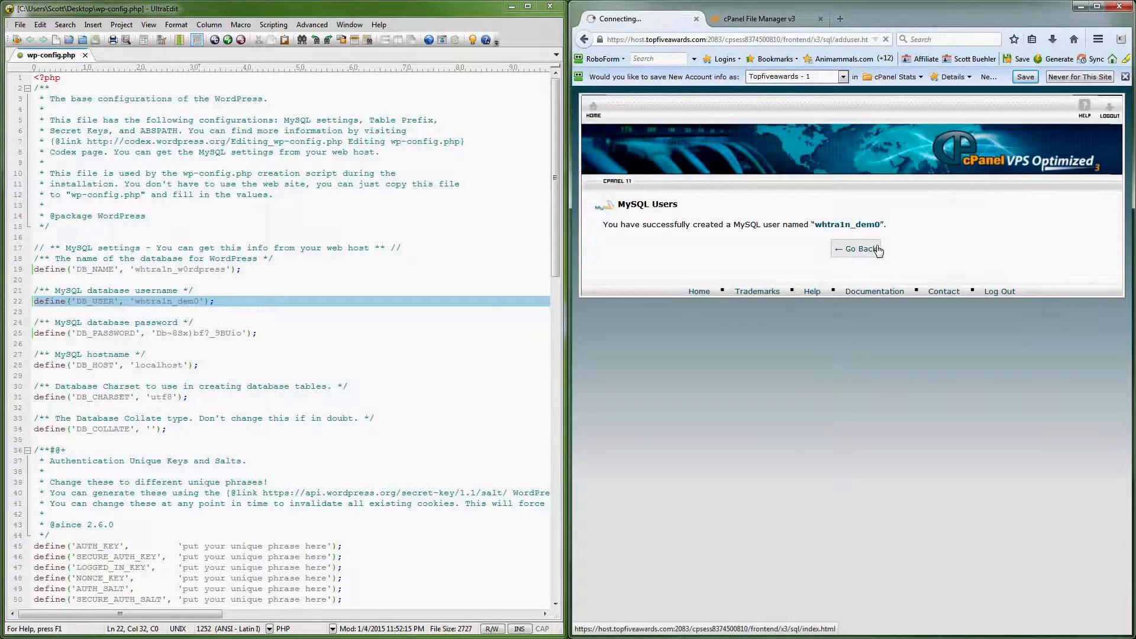
Add user whtra1n_dem0 to database whtra1n_w0rdpress with all privileges, and return to the MySQL Databases page
{"action": "scroll", "coordinate": [892, 439], "scroll_direction": "down", "scroll_amount": 9}
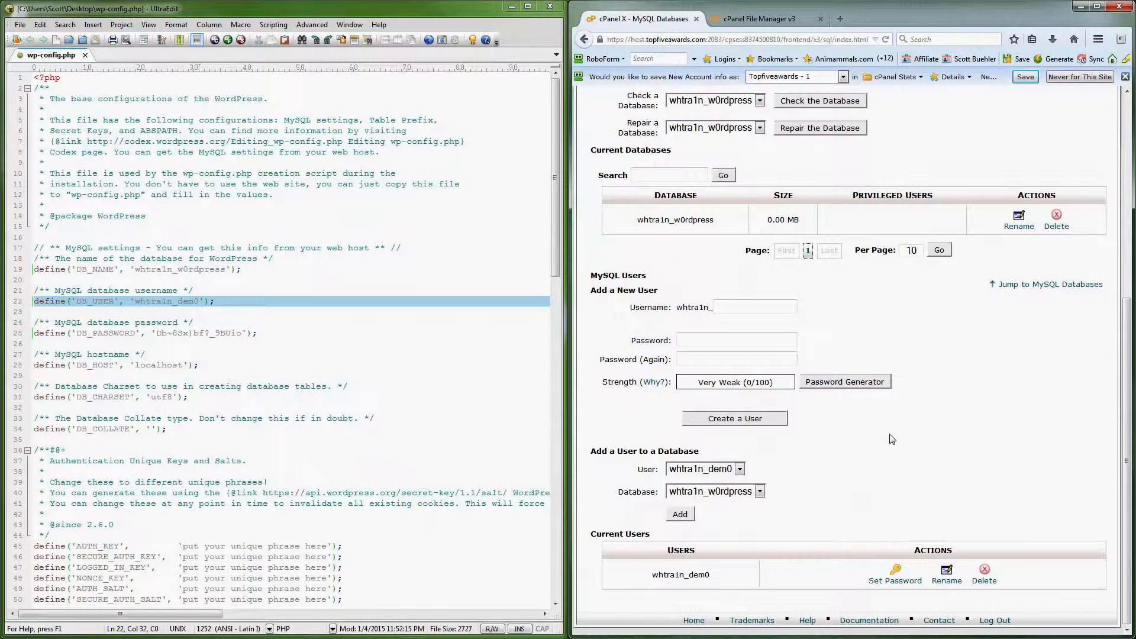
{"action": "left_click_drag", "start_coordinate": [590, 451], "coordinate": [698, 451]}
{"action": "left_click", "coordinate": [752, 456]}
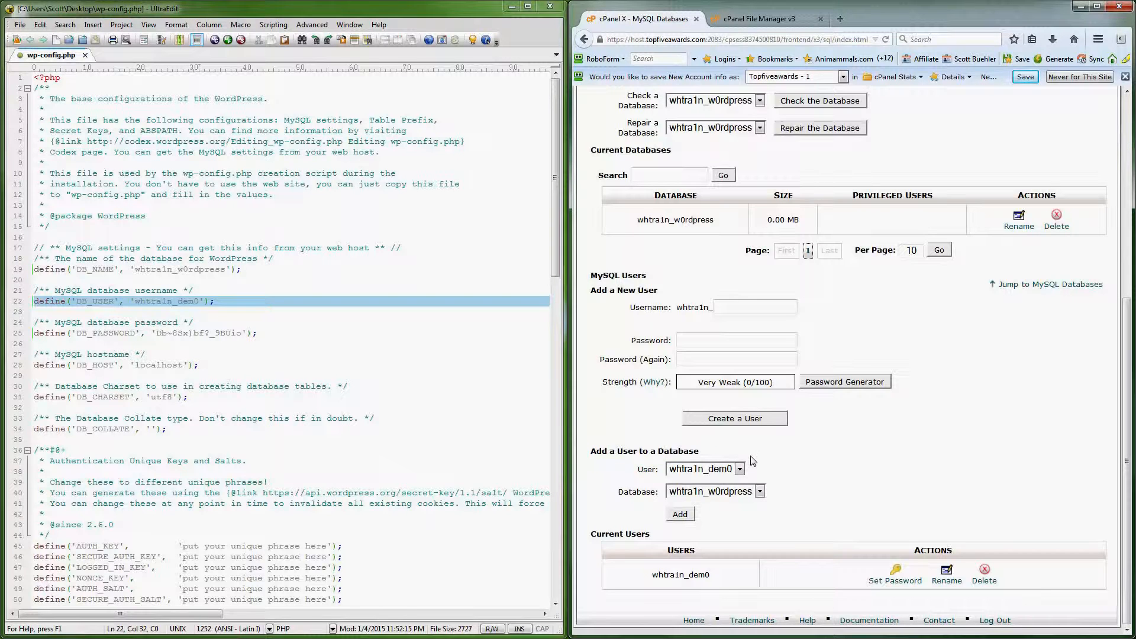
{"action": "left_click", "coordinate": [681, 514]}
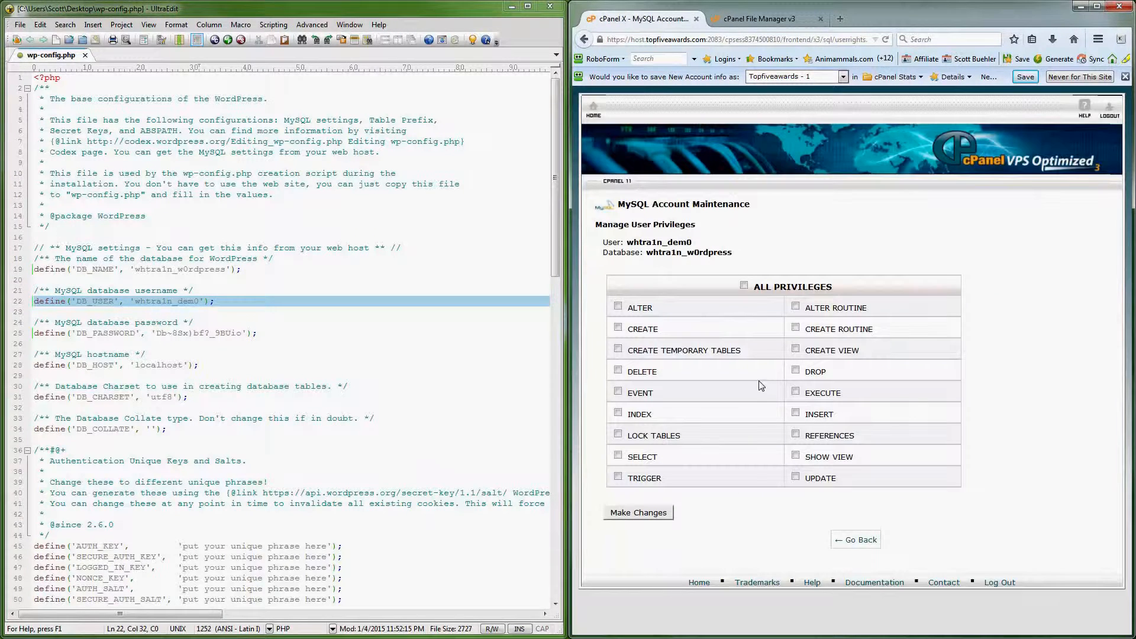
{"action": "left_click", "coordinate": [743, 286]}
{"action": "left_click", "coordinate": [631, 513]}
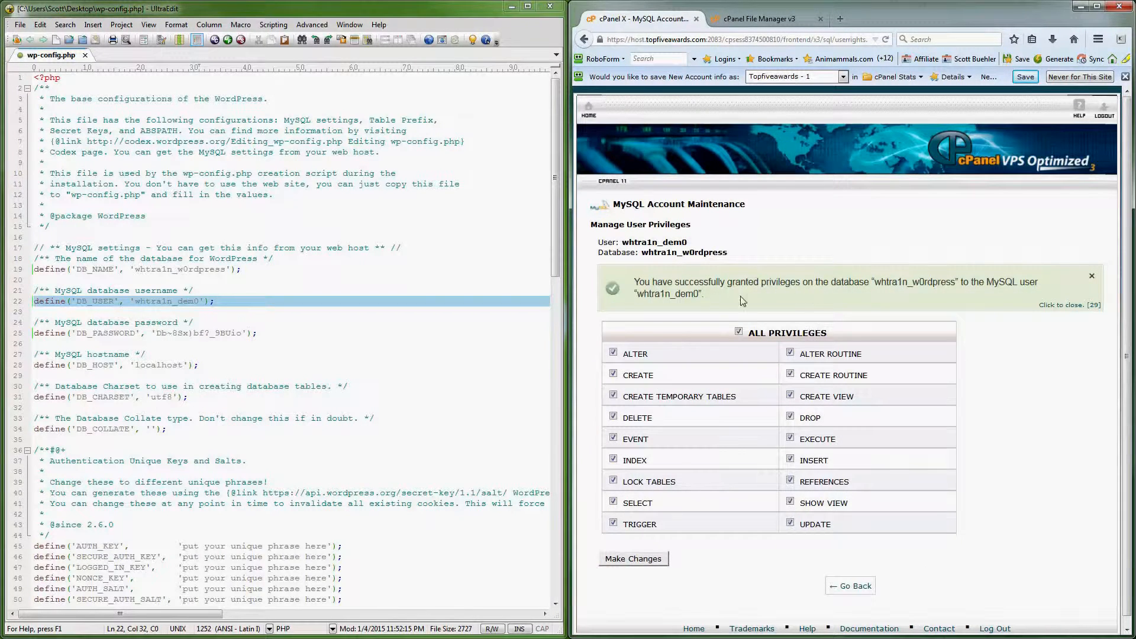
{"action": "left_click_drag", "start_coordinate": [637, 281], "coordinate": [710, 297]}
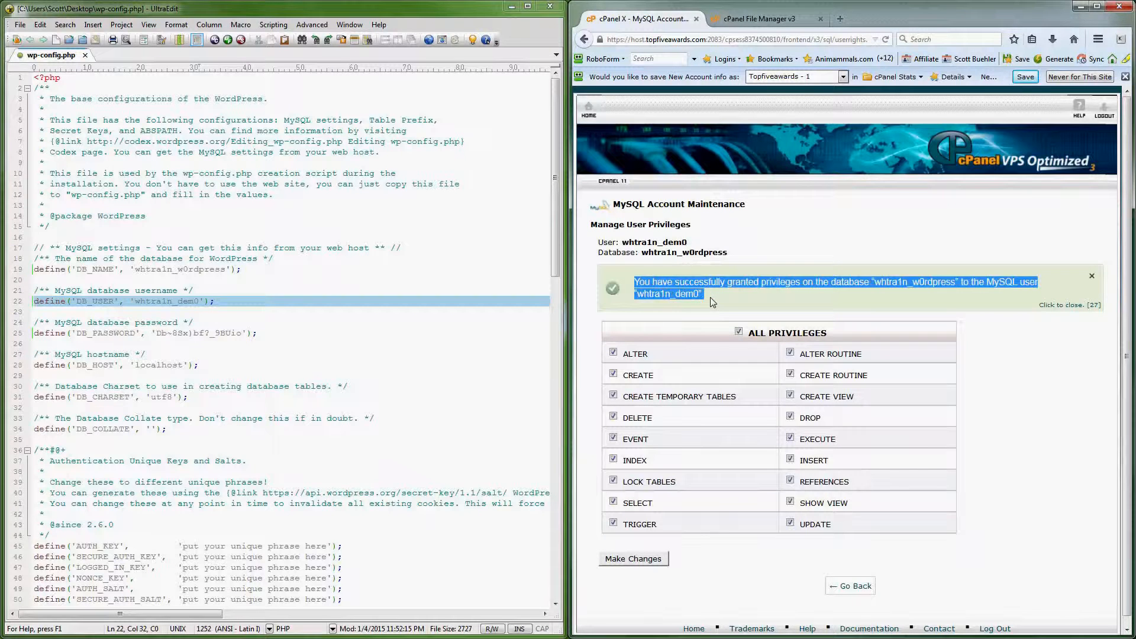
{"action": "left_click", "coordinate": [847, 587]}
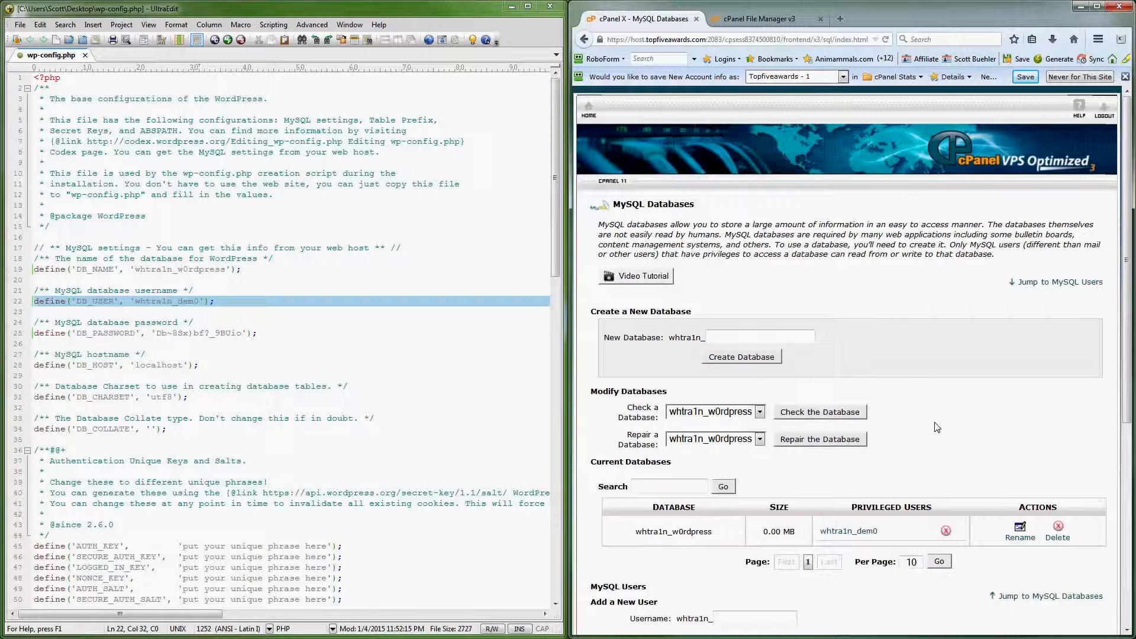
Switch to the File Manager and delete wp-config-sample.php from public_html
{"action": "left_click", "coordinate": [733, 22]}
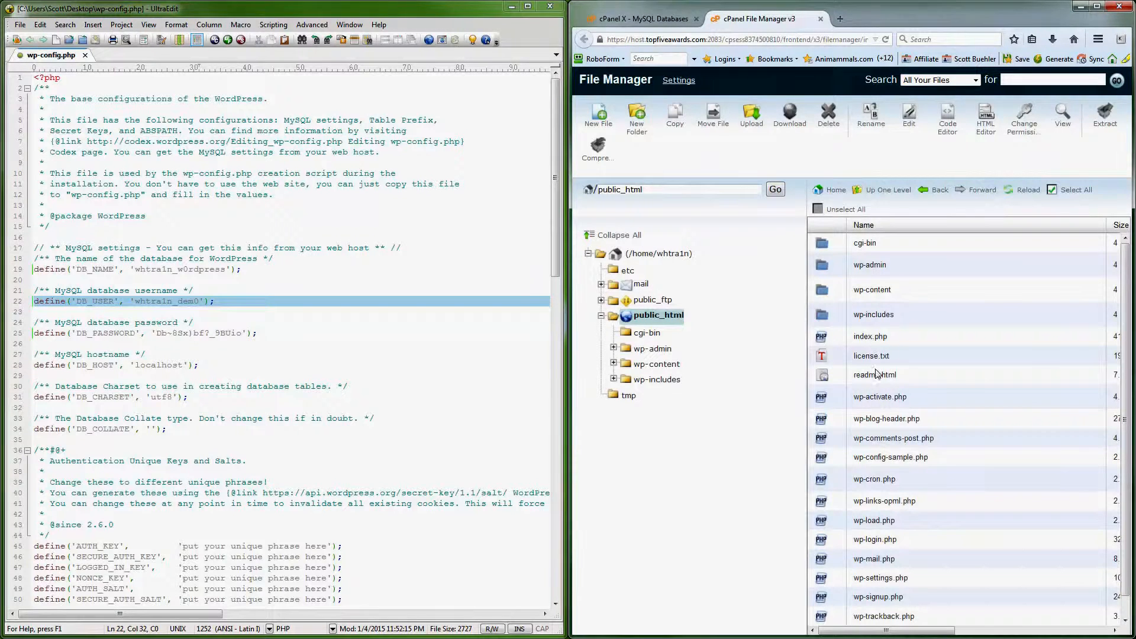
{"action": "left_click", "coordinate": [935, 463]}
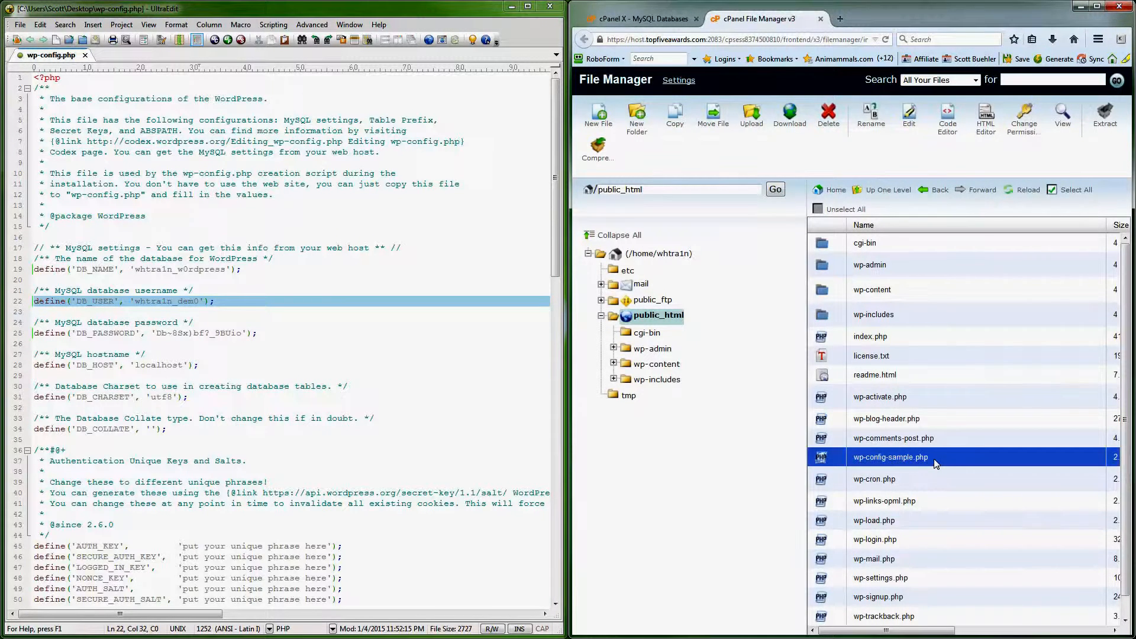
{"action": "left_click", "coordinate": [829, 117]}
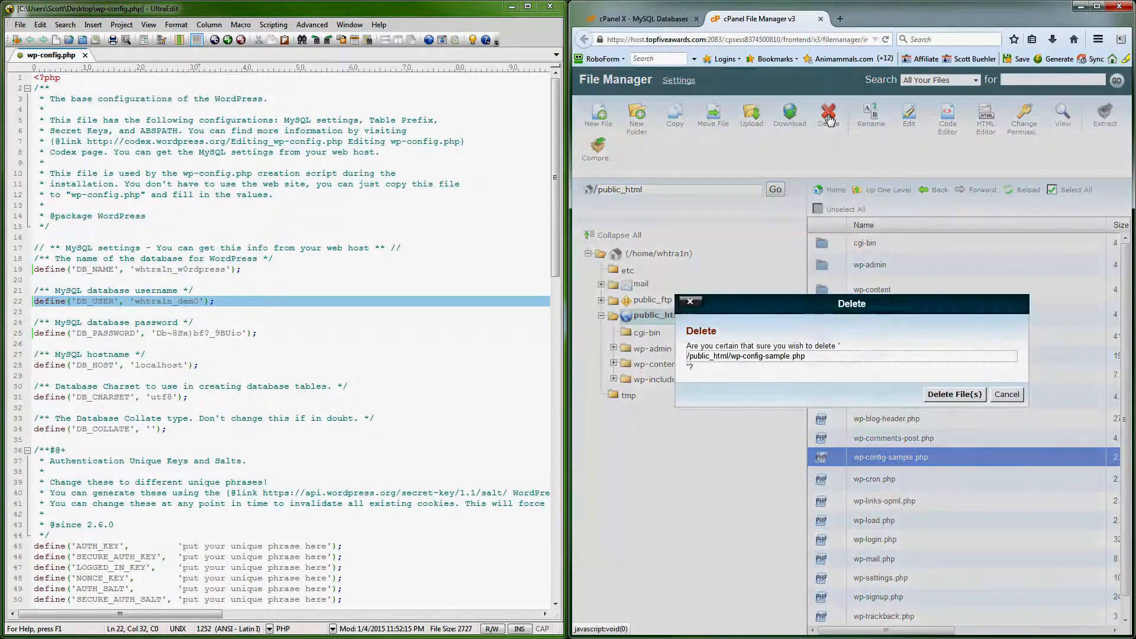
{"action": "left_click", "coordinate": [953, 394]}
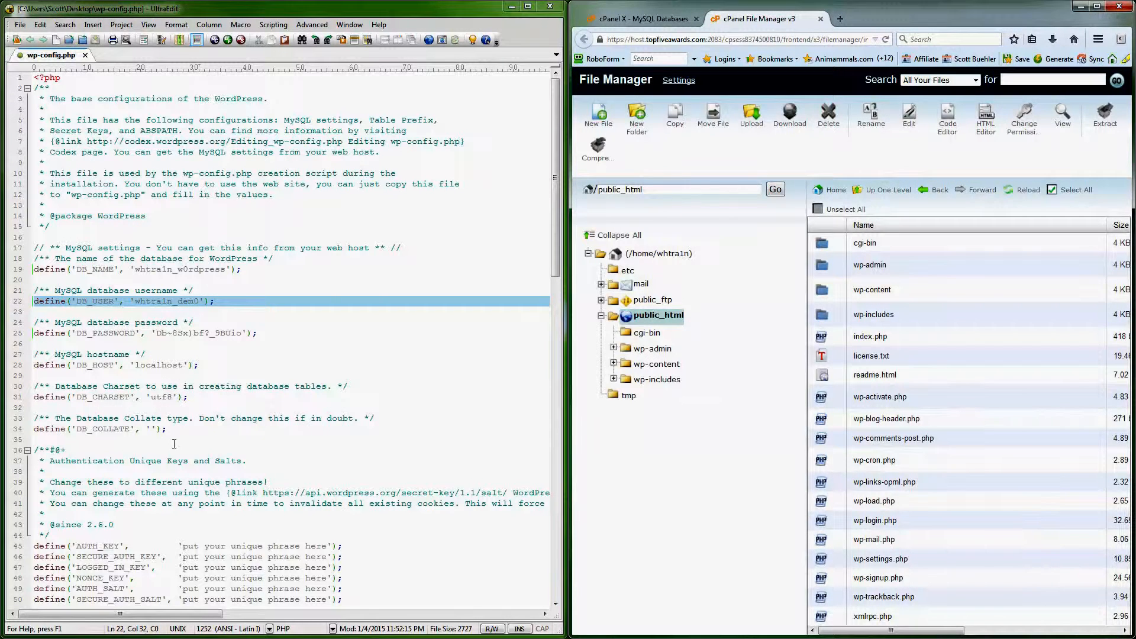
{"action": "left_click", "coordinate": [242, 503]}
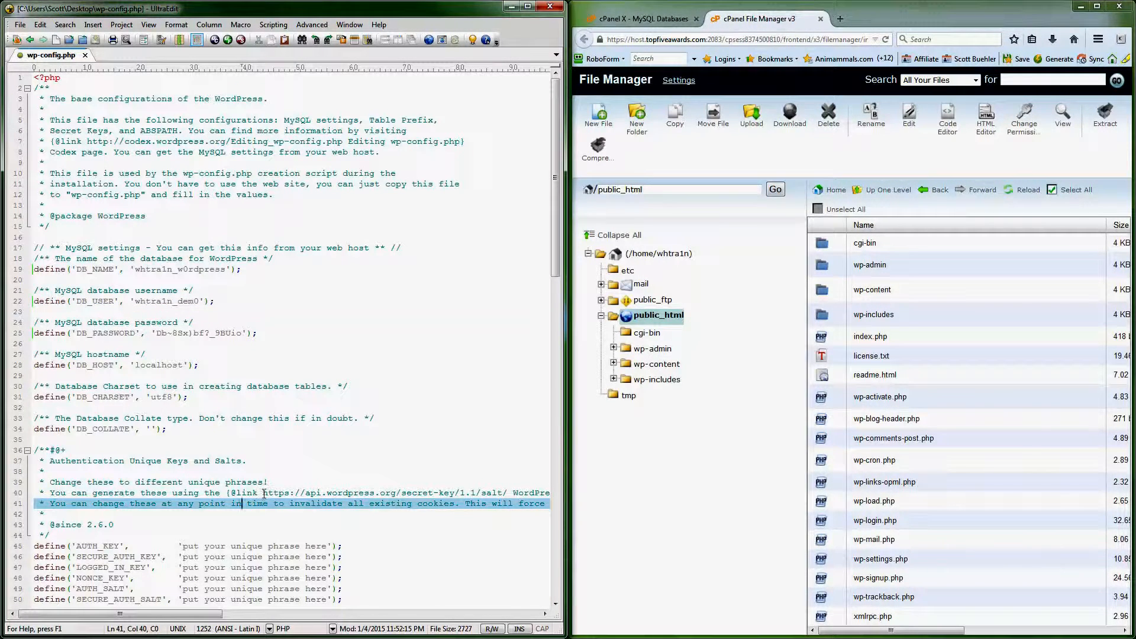
{"action": "left_click_drag", "start_coordinate": [263, 493], "coordinate": [497, 495]}
{"action": "key", "text": "ctrl+c"}
{"action": "right_click", "coordinate": [497, 494]}
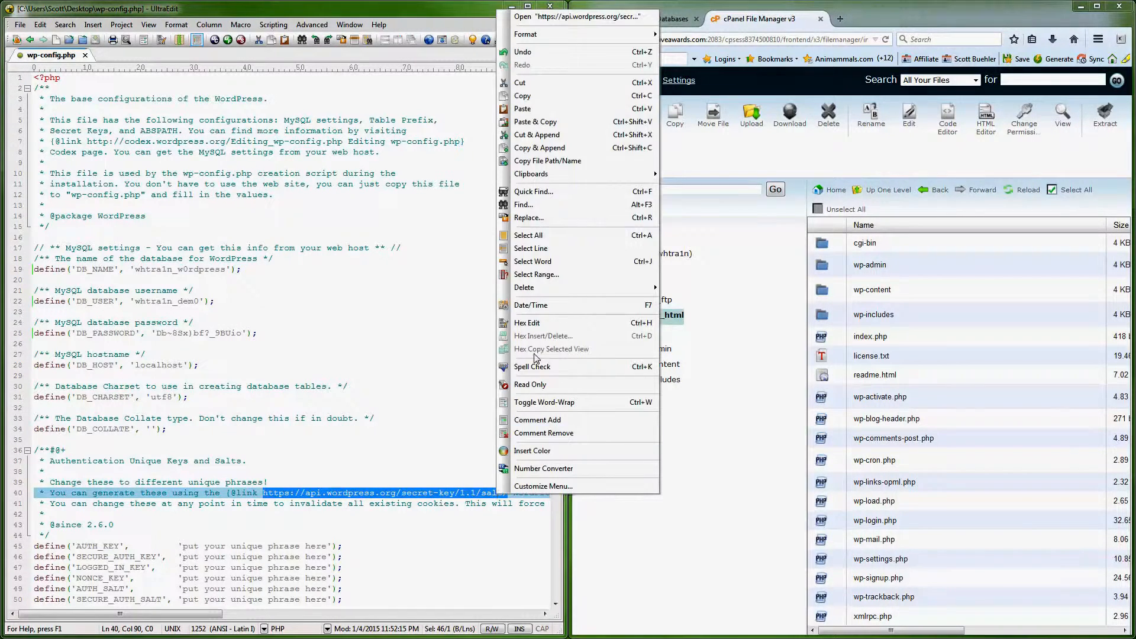
{"action": "left_click", "coordinate": [525, 96]}
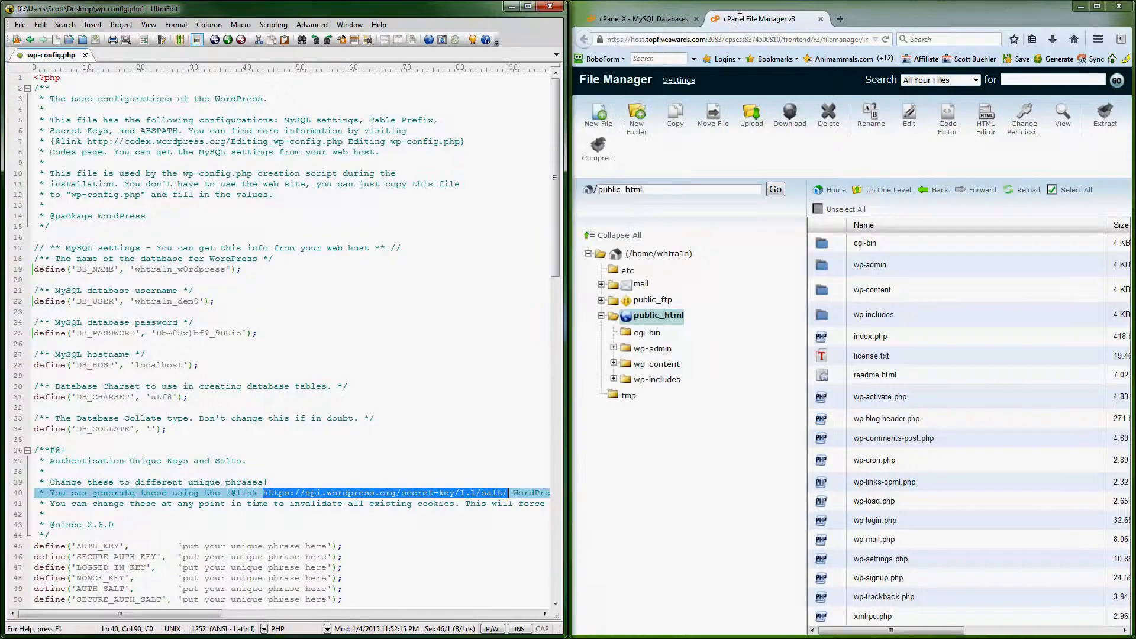
{"action": "left_click", "coordinate": [847, 17]}
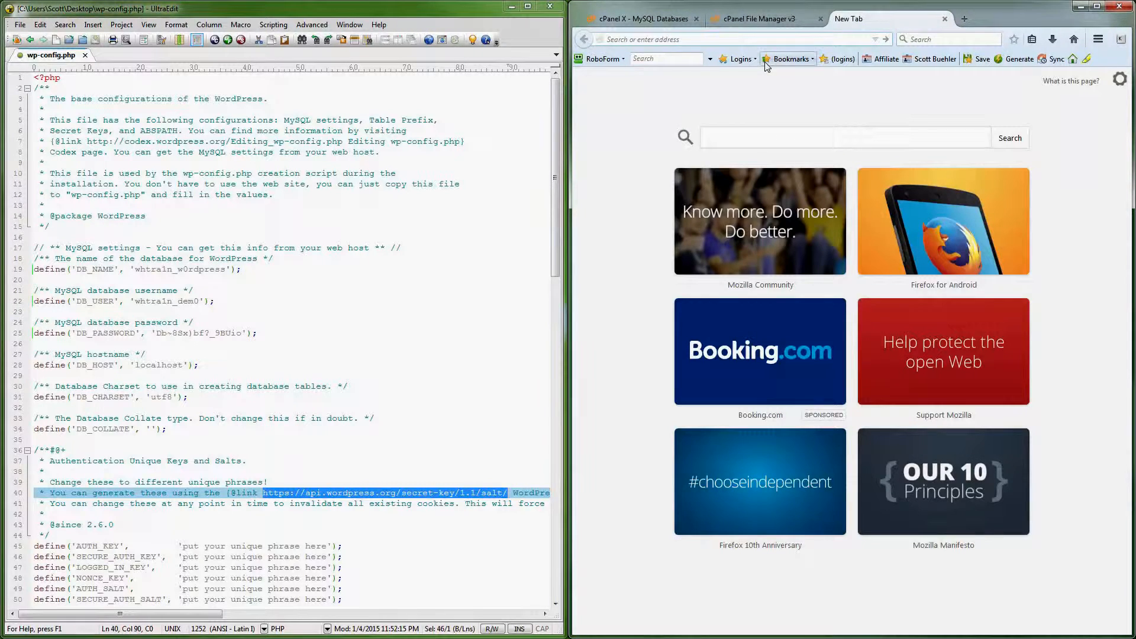
{"action": "key", "text": "ctrl+v"}
{"action": "key", "text": "Return"}
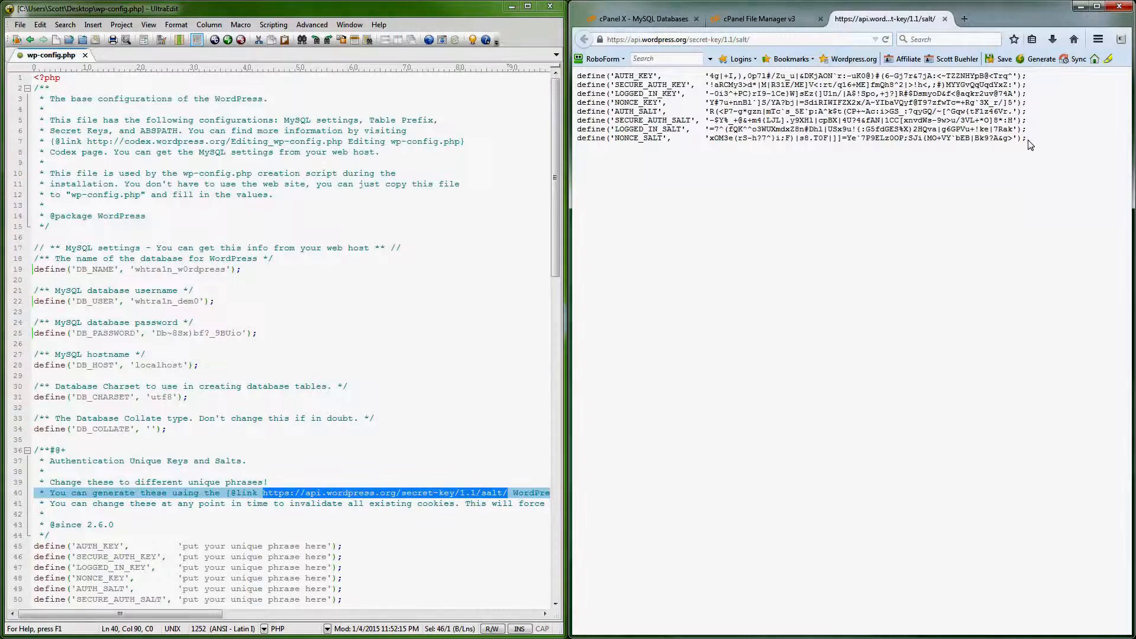
Copy all the generated key and salt lines and paste them over the eight placeholder define lines, AUTH_KEY through NONCE_SALT, in wp-config.php
{"action": "left_click_drag", "start_coordinate": [1029, 145], "coordinate": [578, 75]}
{"action": "right_click", "coordinate": [583, 78]}
{"action": "left_click", "coordinate": [610, 87]}
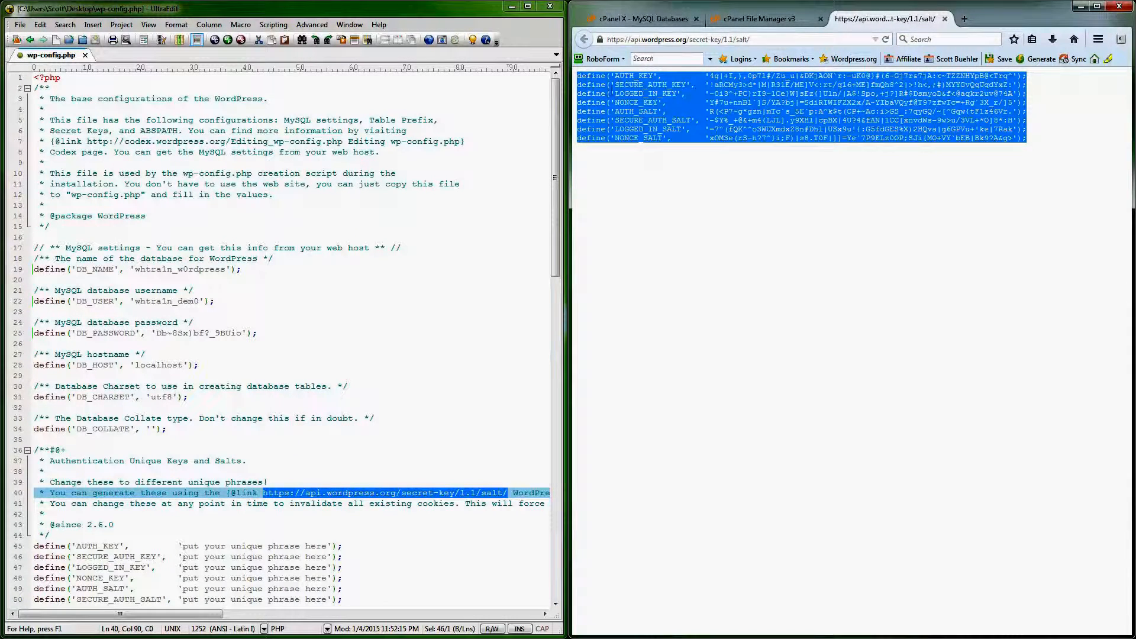
{"action": "left_click", "coordinate": [251, 544]}
{"action": "scroll", "coordinate": [363, 509], "scroll_direction": "down", "scroll_amount": 2}
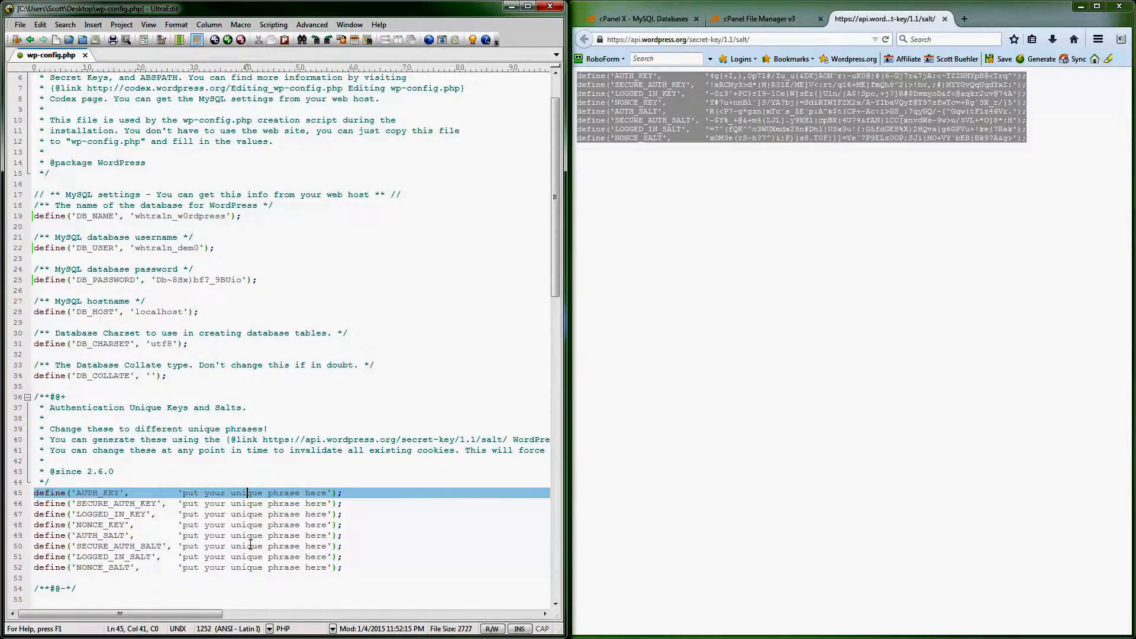
{"action": "left_click_drag", "start_coordinate": [352, 515], "coordinate": [30, 443]}
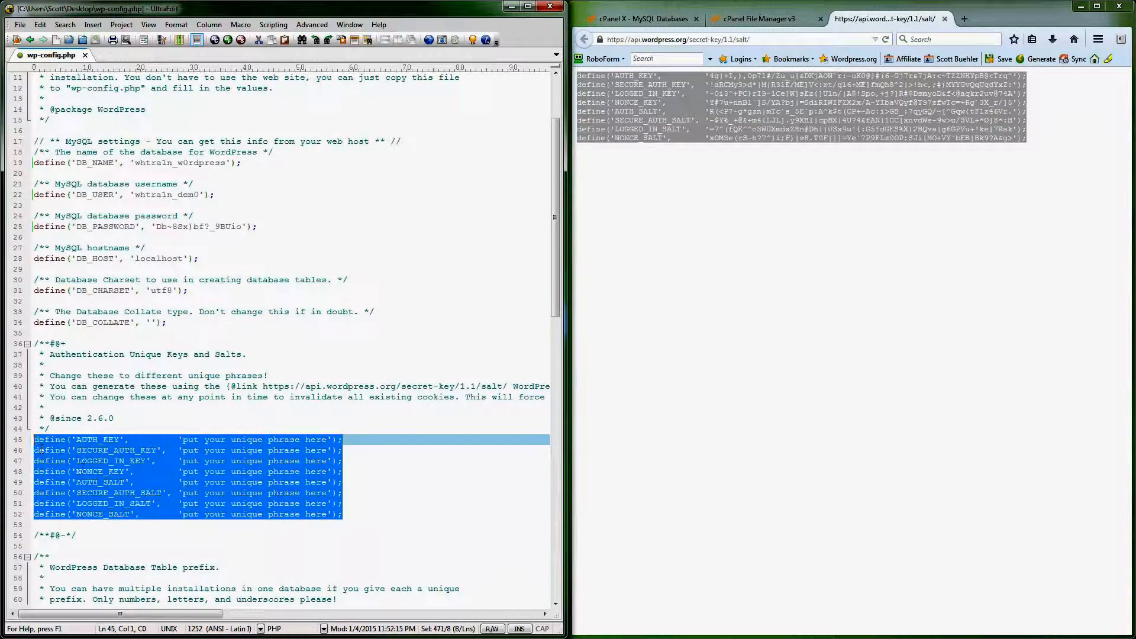
{"action": "key", "text": "ctrl+v"}
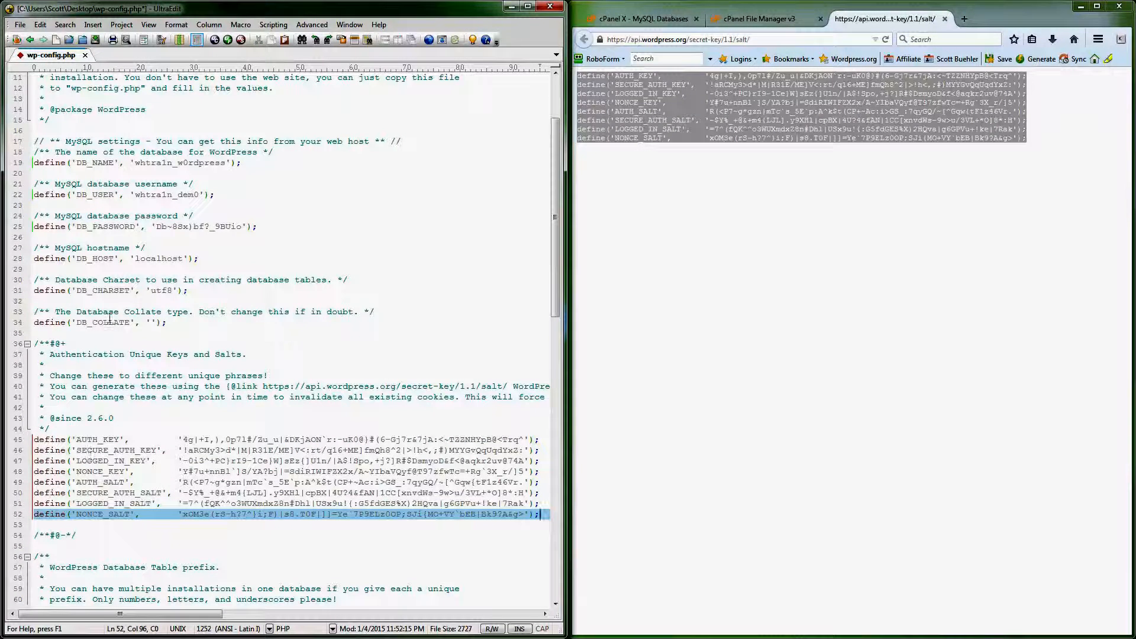
Save wp-config.php, check its settings from the start of the file, and close the text editor
{"action": "left_click", "coordinate": [23, 25]}
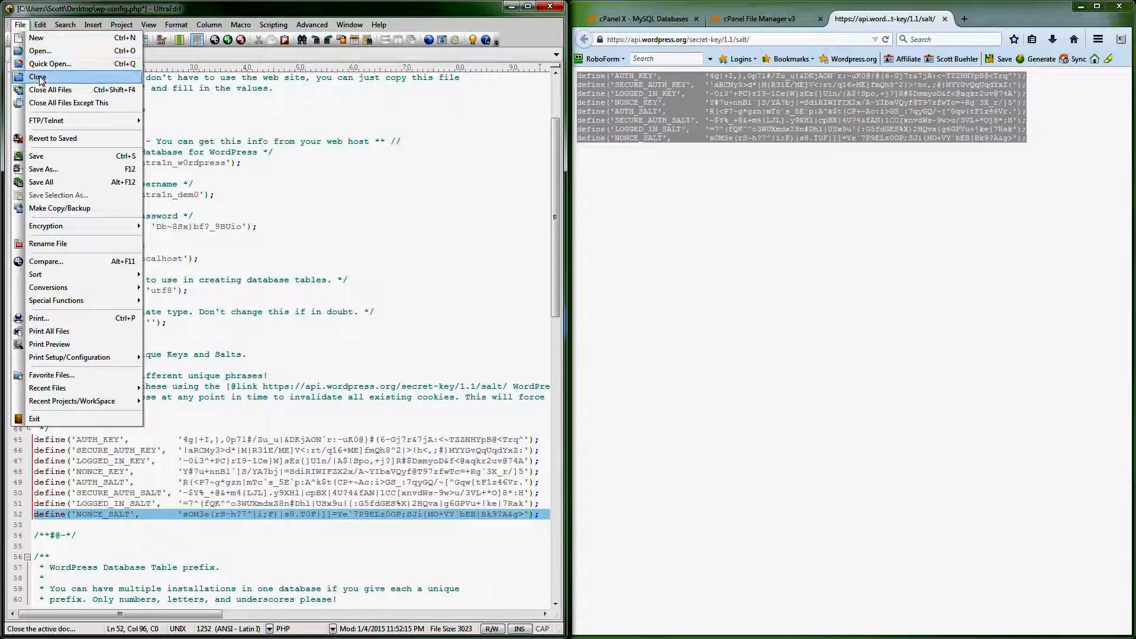
{"action": "left_click", "coordinate": [32, 155]}
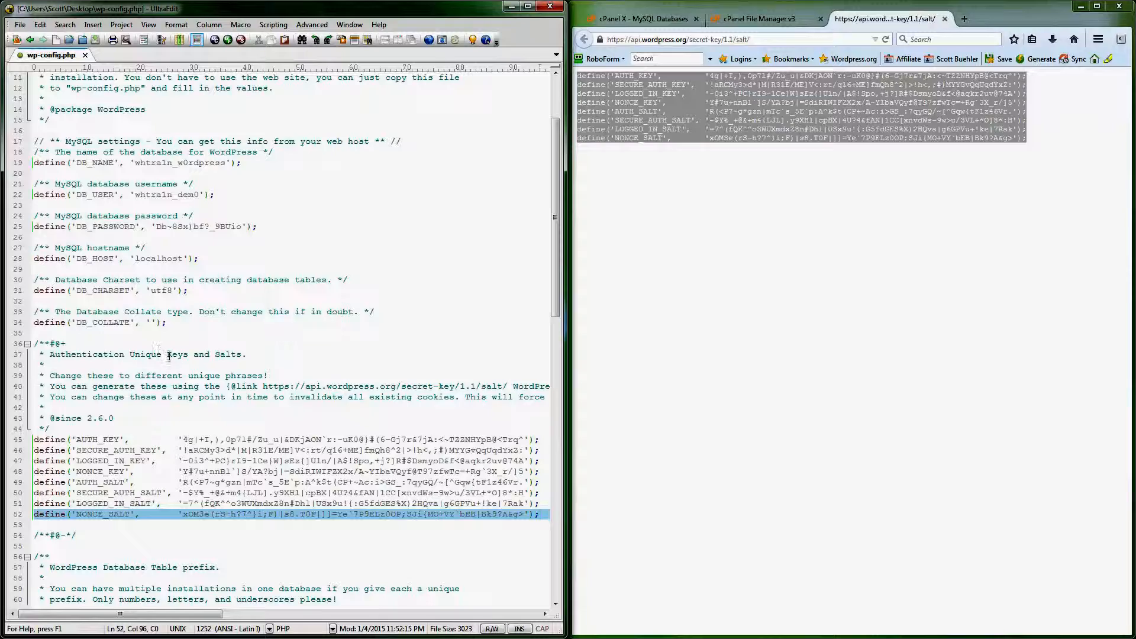
{"action": "left_click", "coordinate": [169, 355]}
{"action": "scroll", "coordinate": [169, 355], "scroll_direction": "up", "scroll_amount": 4}
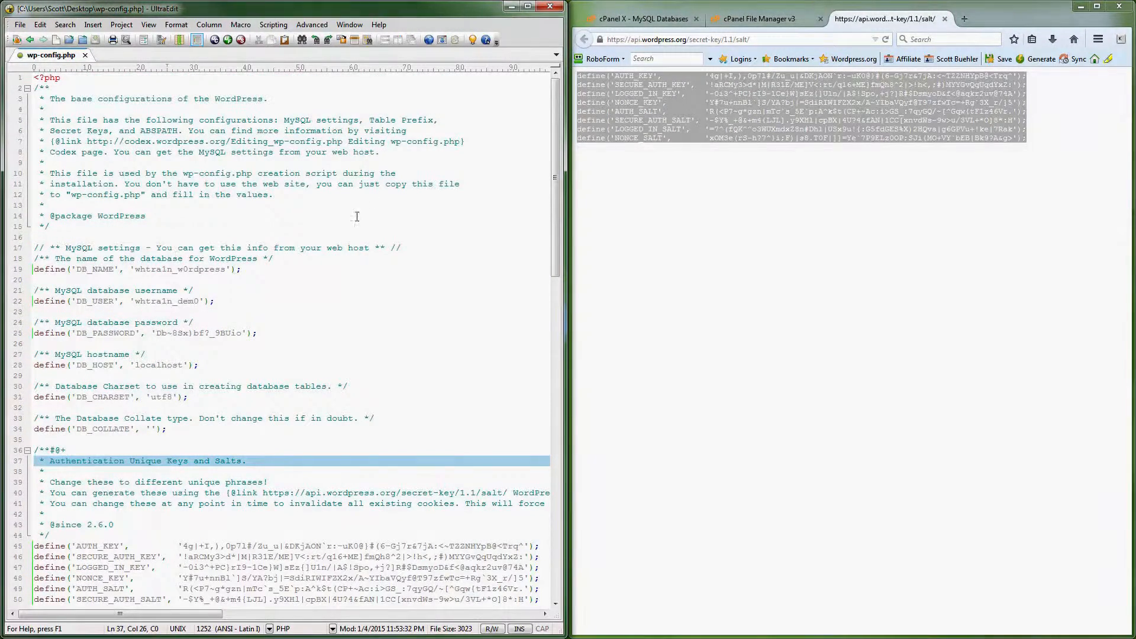
{"action": "left_click", "coordinate": [549, 7]}
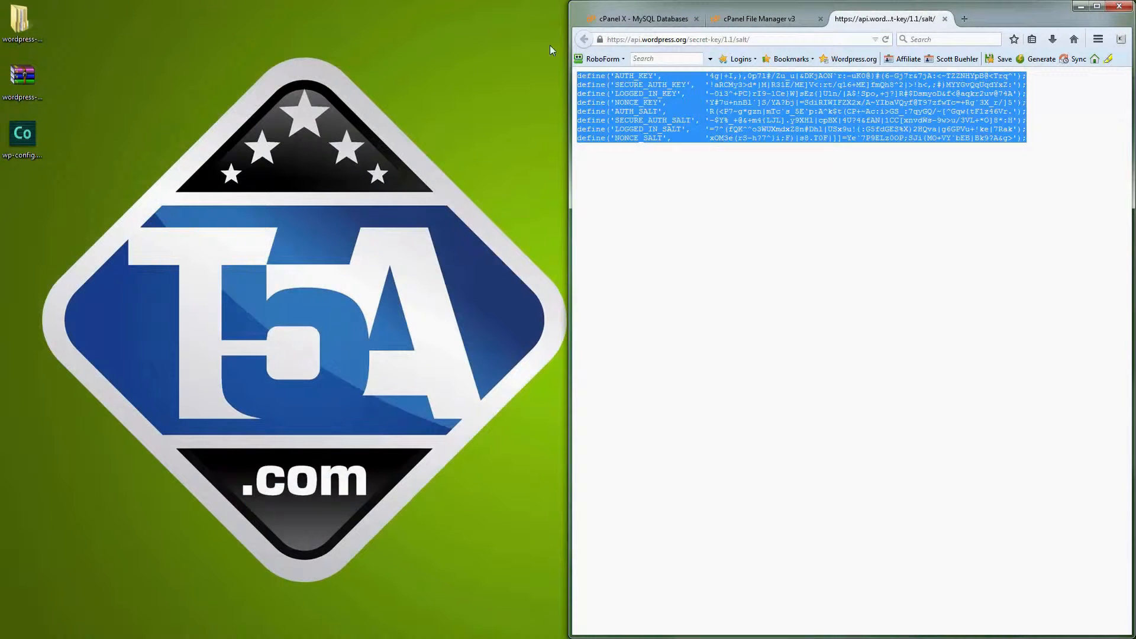
Widen the browser window across most of the screen and close the secret-key page to return to the File Manager
{"action": "left_click", "coordinate": [737, 178]}
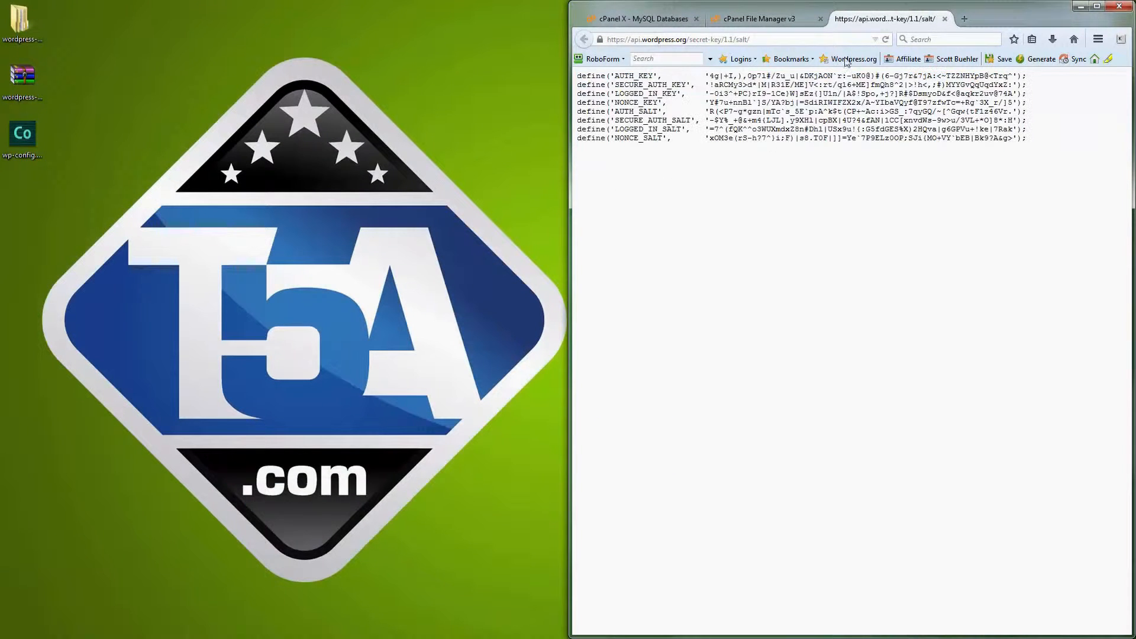
{"action": "left_click", "coordinate": [566, 44]}
{"action": "left_click_drag", "start_coordinate": [571, 42], "coordinate": [69, 31]}
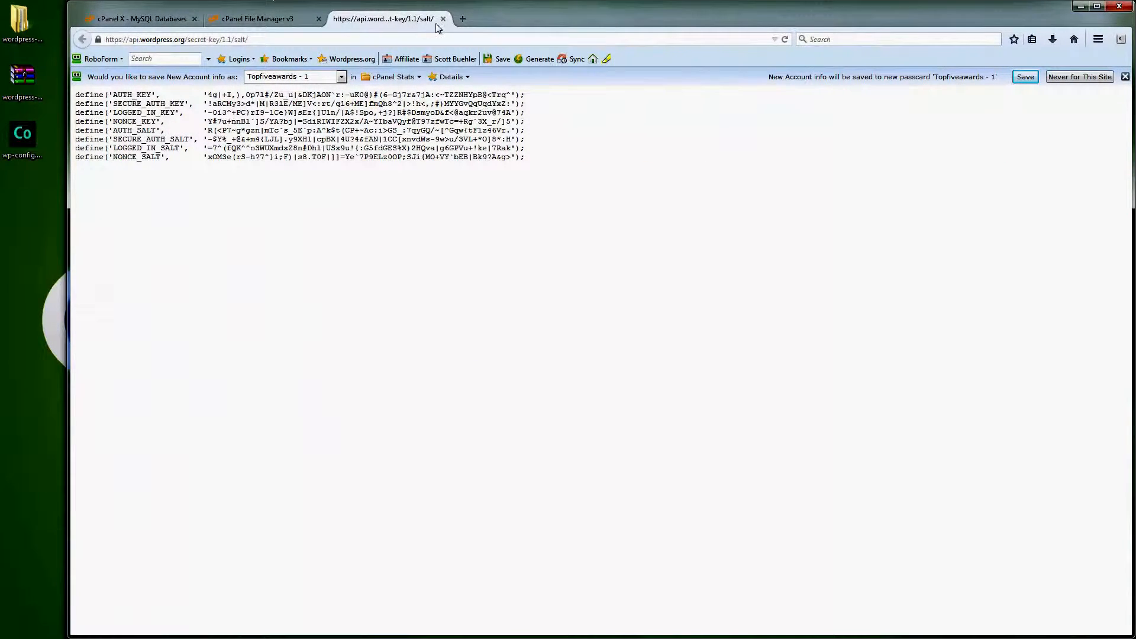
{"action": "left_click", "coordinate": [443, 19]}
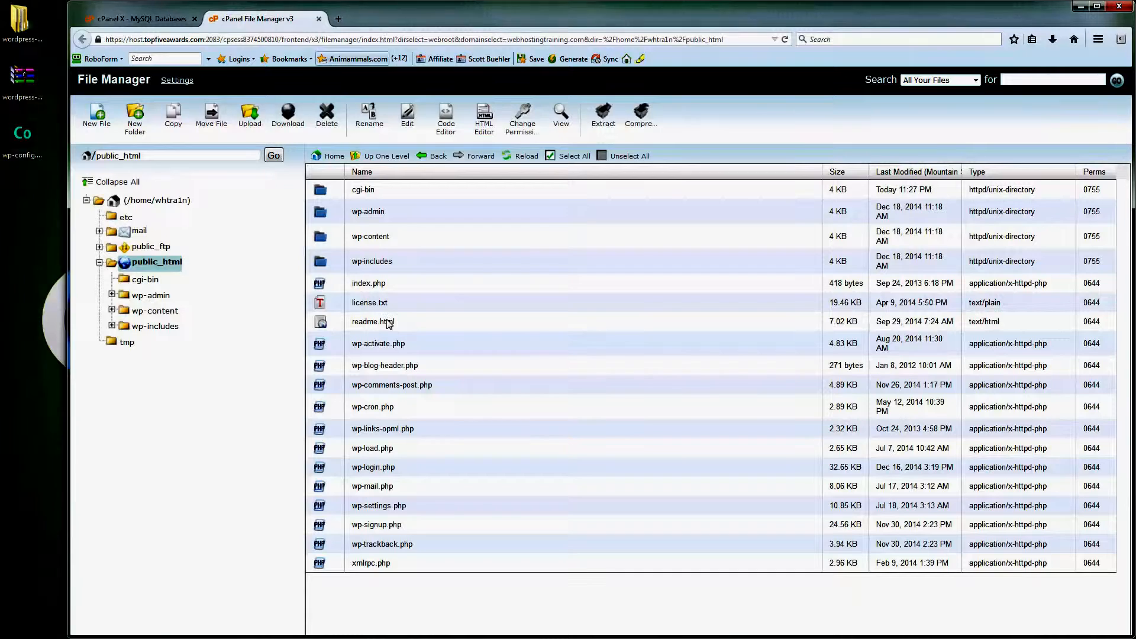
Upload wp-config.php from the Desktop into public_html, close the upload page, and refresh the file list
{"action": "left_click", "coordinate": [248, 124]}
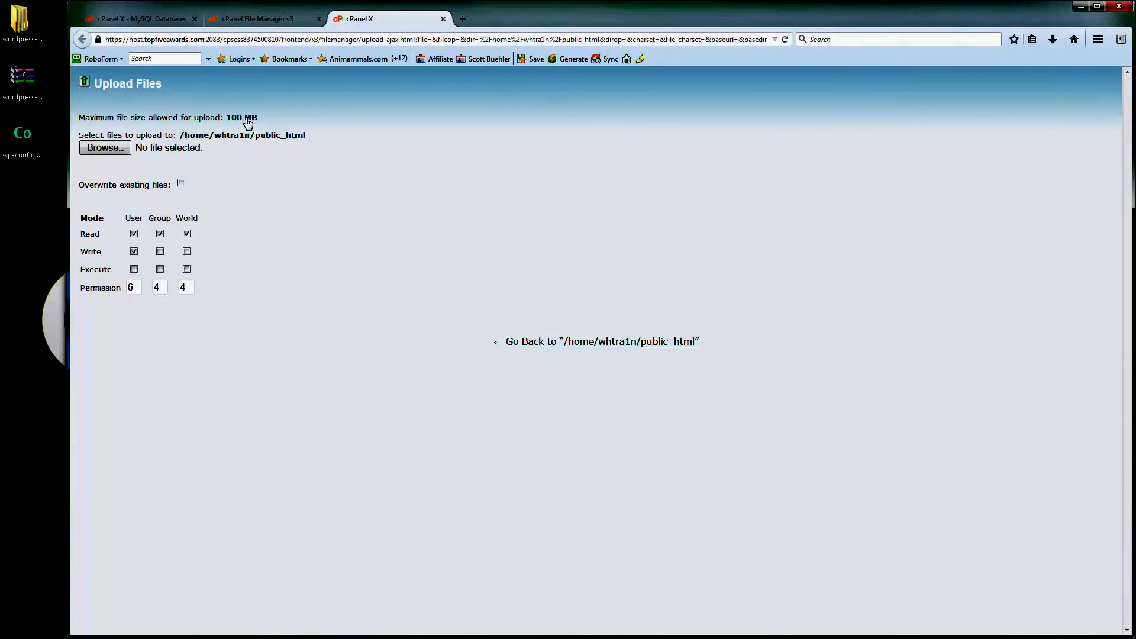
{"action": "left_click", "coordinate": [105, 148]}
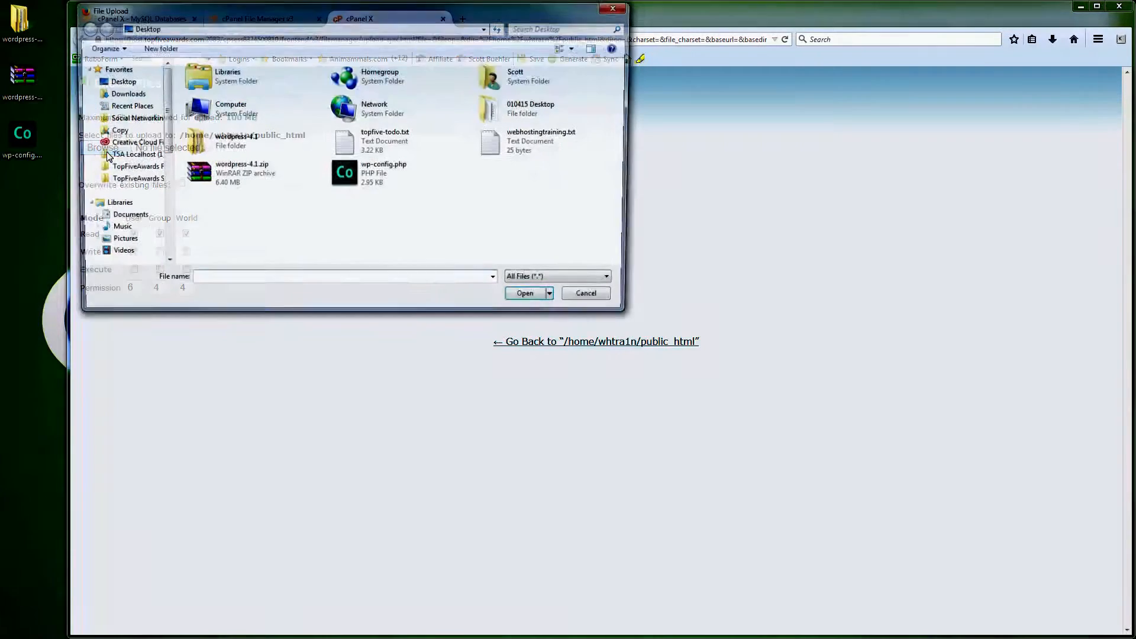
{"action": "left_click", "coordinate": [357, 178]}
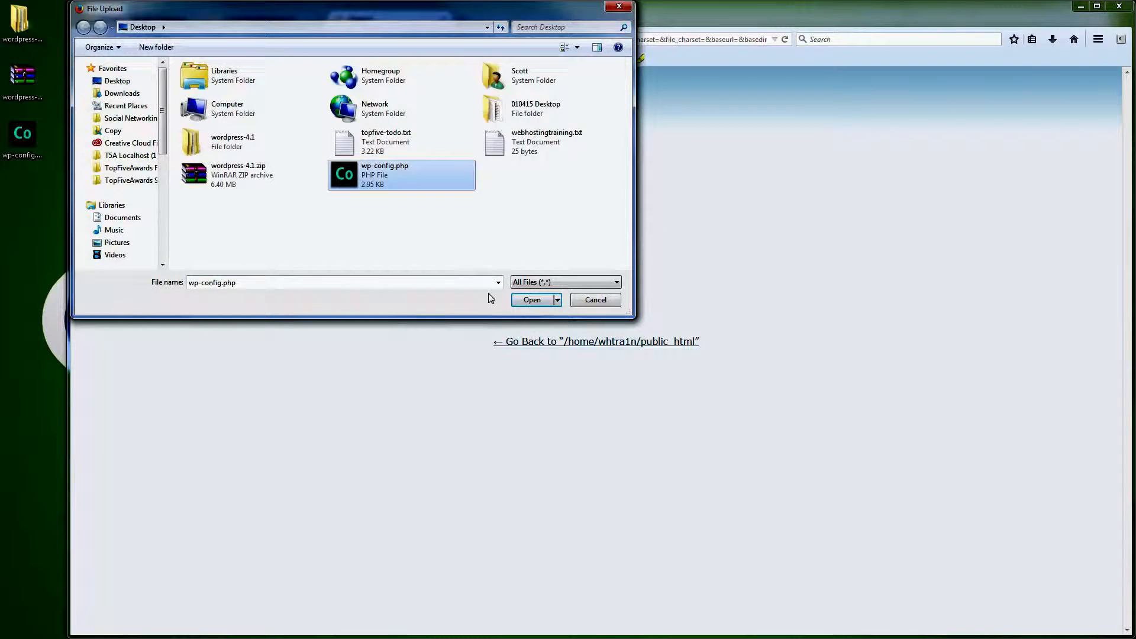
{"action": "left_click", "coordinate": [535, 300]}
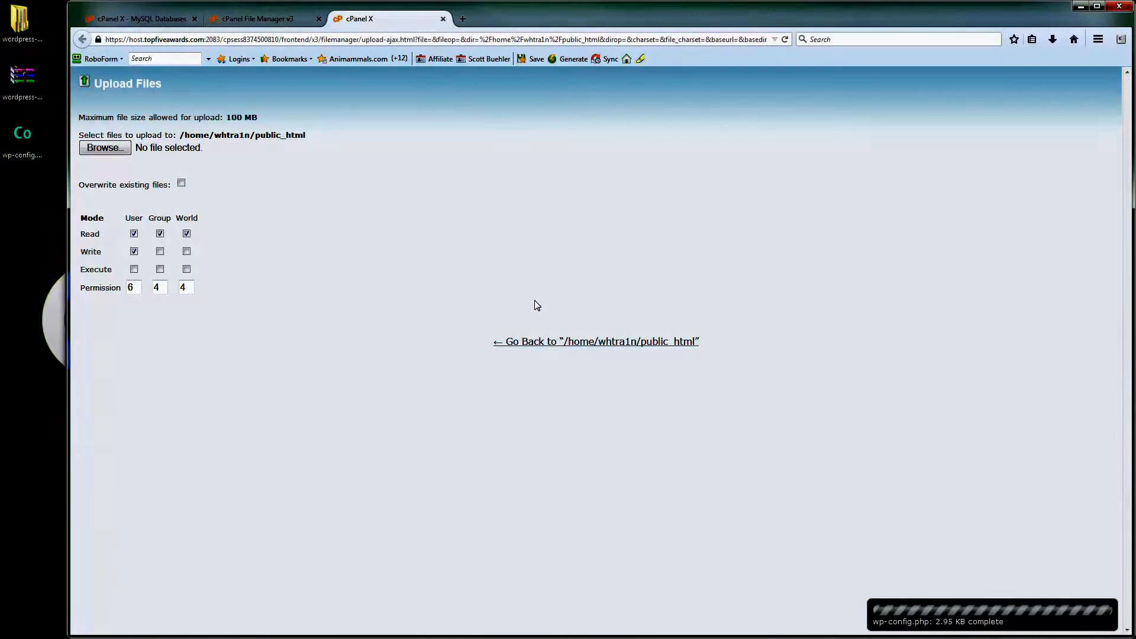
{"action": "left_click", "coordinate": [443, 19]}
{"action": "left_click", "coordinate": [518, 156]}
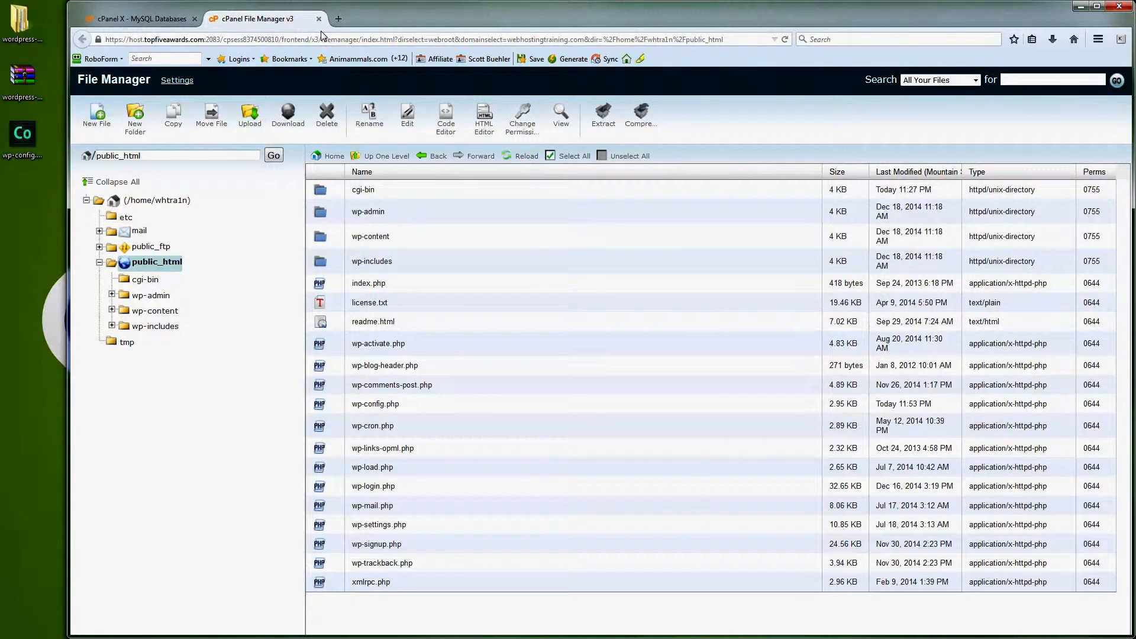
Open webhostingtraining.com in a new browser tab to start the WordPress installer
{"action": "left_click", "coordinate": [338, 21]}
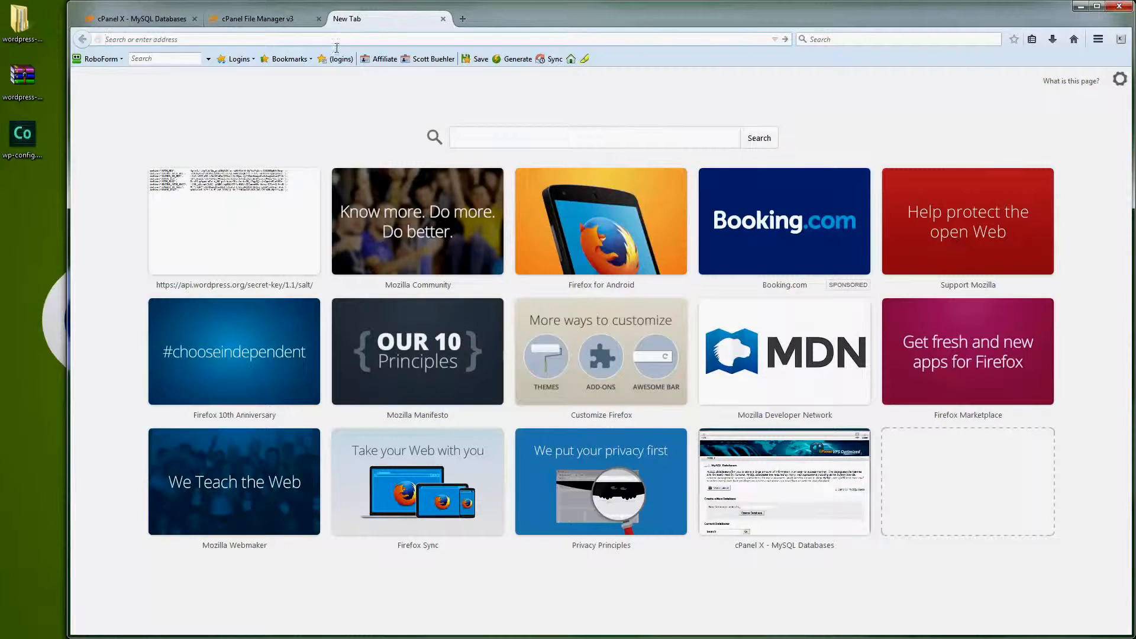
{"action": "type", "text": "webho"}
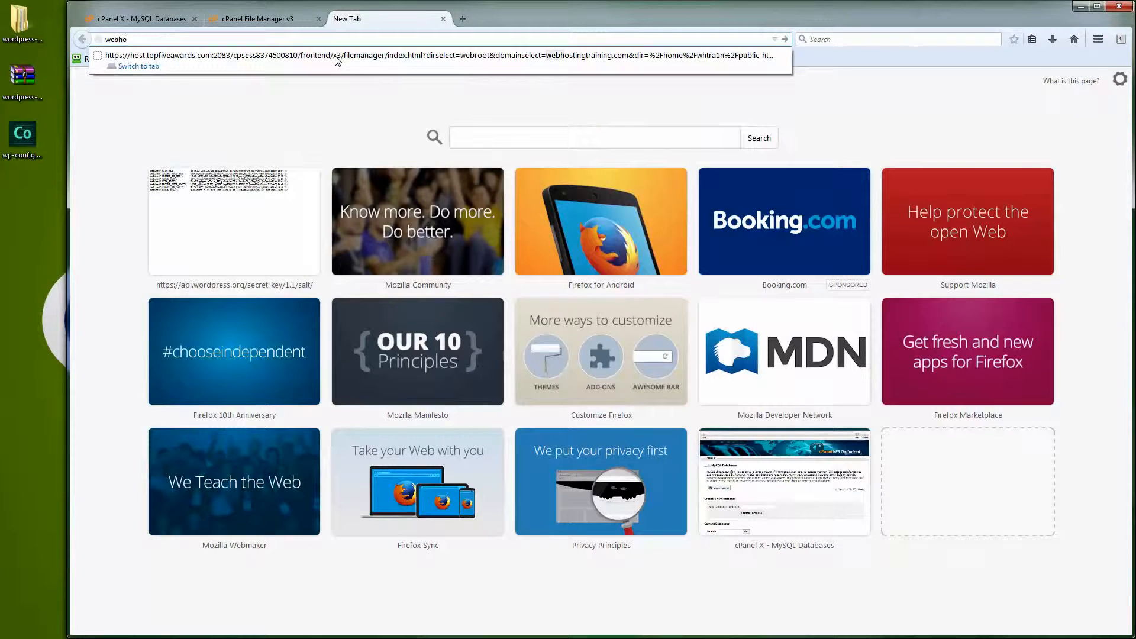
{"action": "type", "text": "stingtraining"}
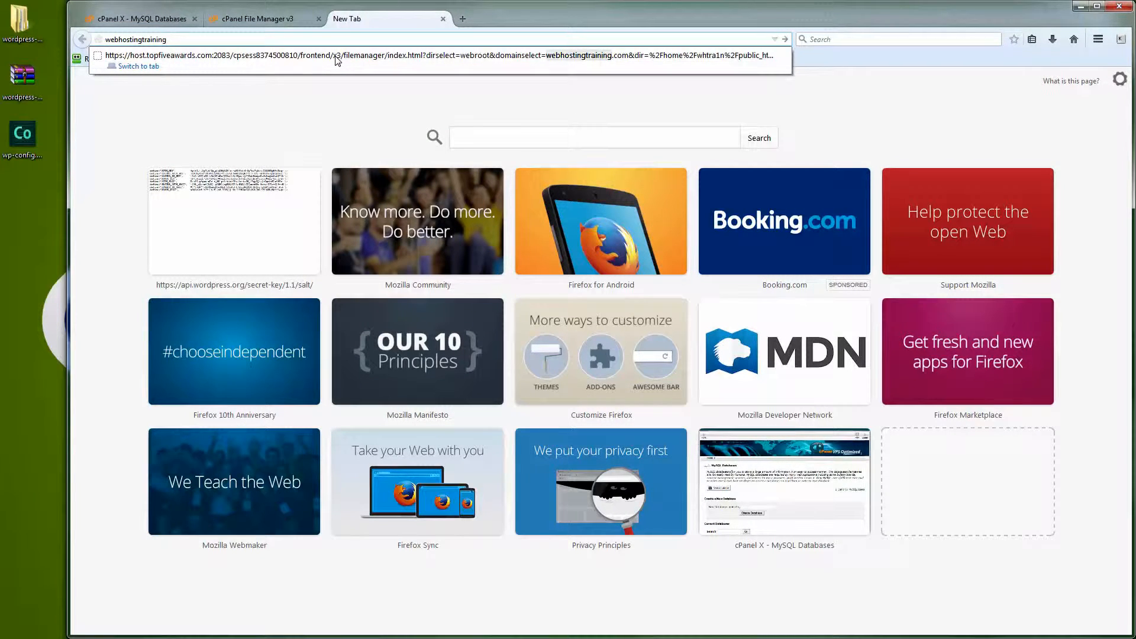
{"action": "key", "text": "Return"}
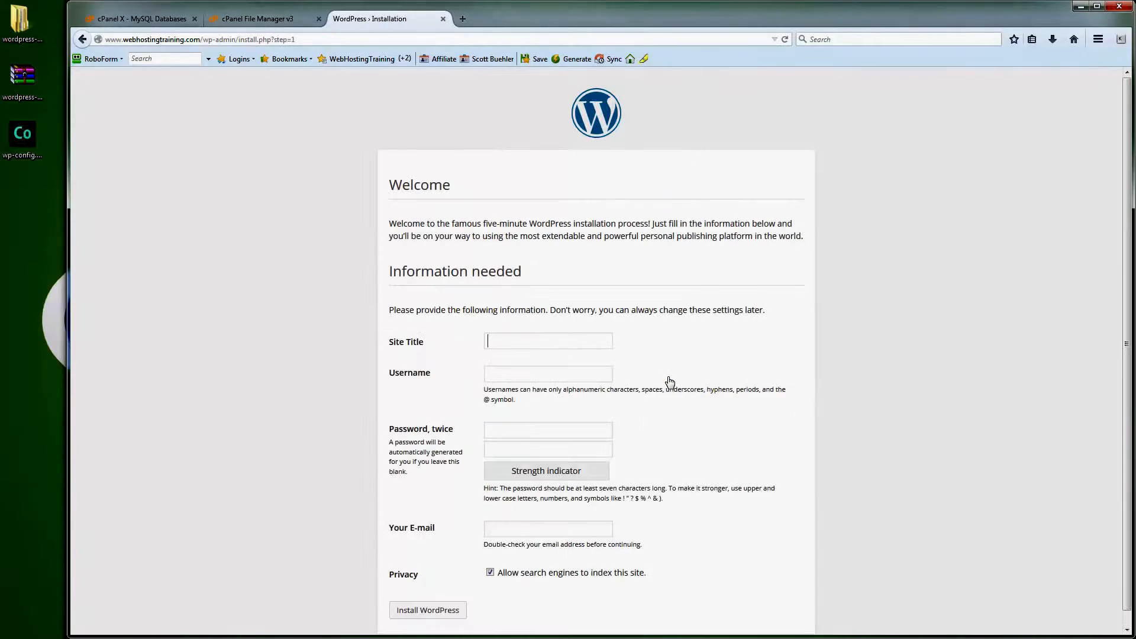
Enter Web Hosting Training as the site title, fill in the administrator username, and enter a password in the first password field
{"action": "scroll", "coordinate": [530, 330], "scroll_direction": "down", "scroll_amount": 1}
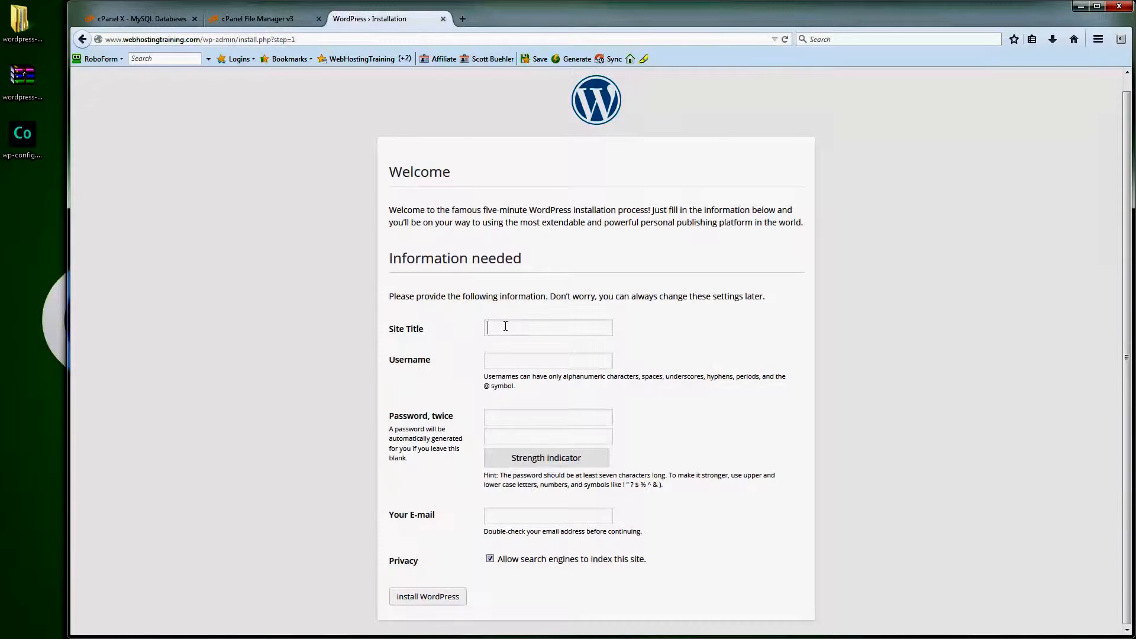
{"action": "type", "text": "Web Hosting Training"}
{"action": "key", "text": "Tab"}
{"action": "type", "text": "scott"}
{"action": "type", "text": "••••••••"}
{"action": "key", "text": "Tab"}
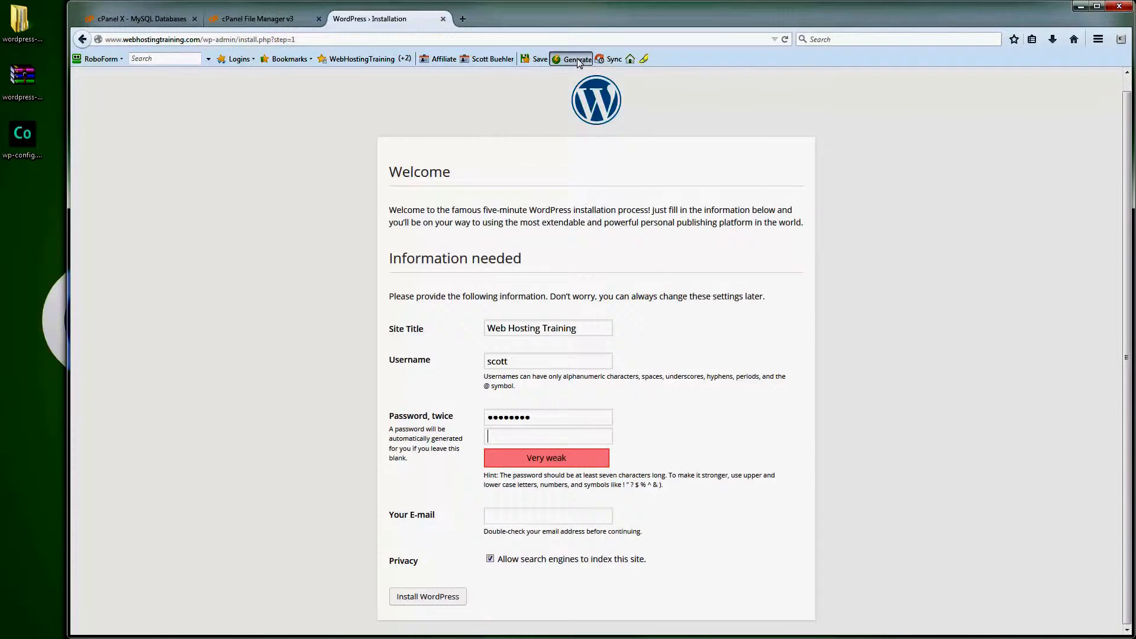
Generate a new 16-character password with RoboForm, copy it, and paste it into both password fields, replacing the existing entry
{"action": "left_click", "coordinate": [576, 59]}
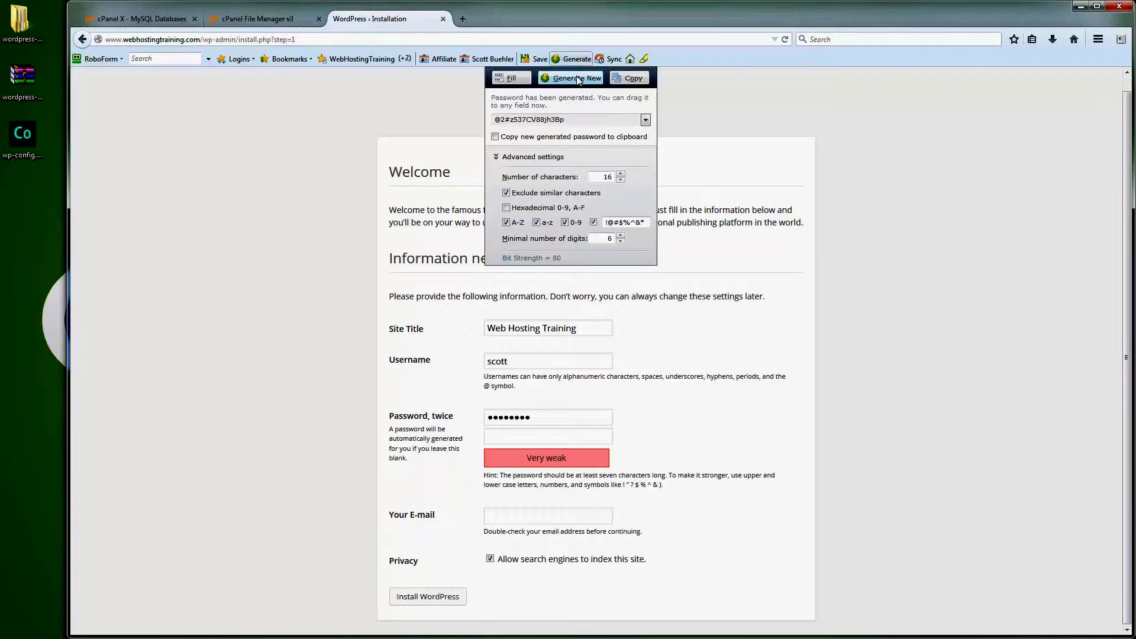
{"action": "left_click", "coordinate": [598, 78]}
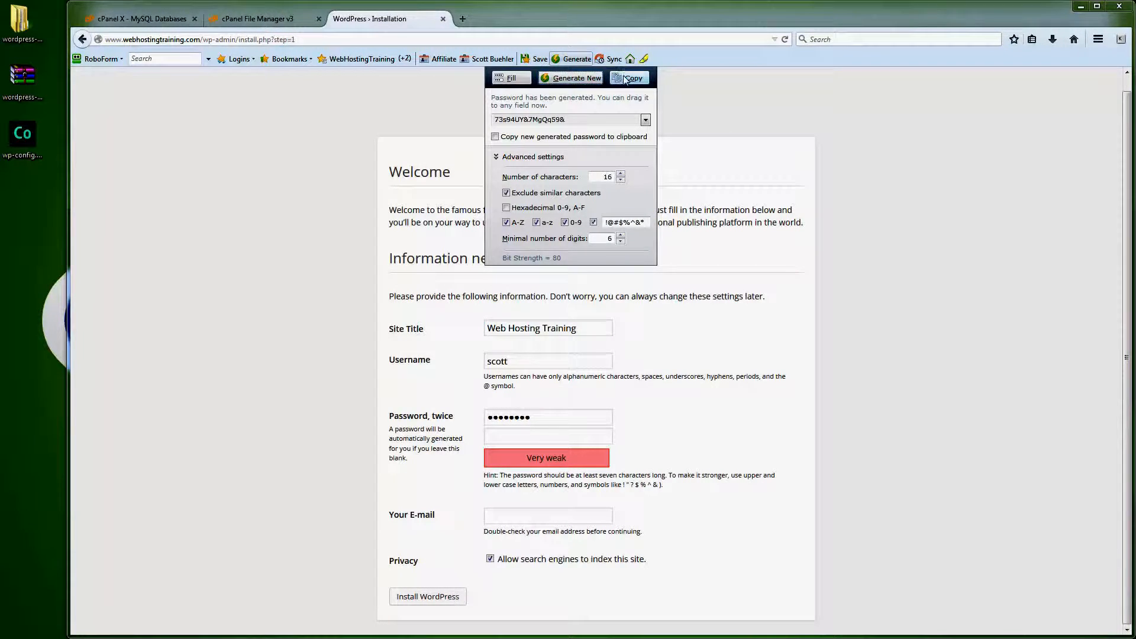
{"action": "left_click_drag", "start_coordinate": [532, 418], "coordinate": [482, 418]}
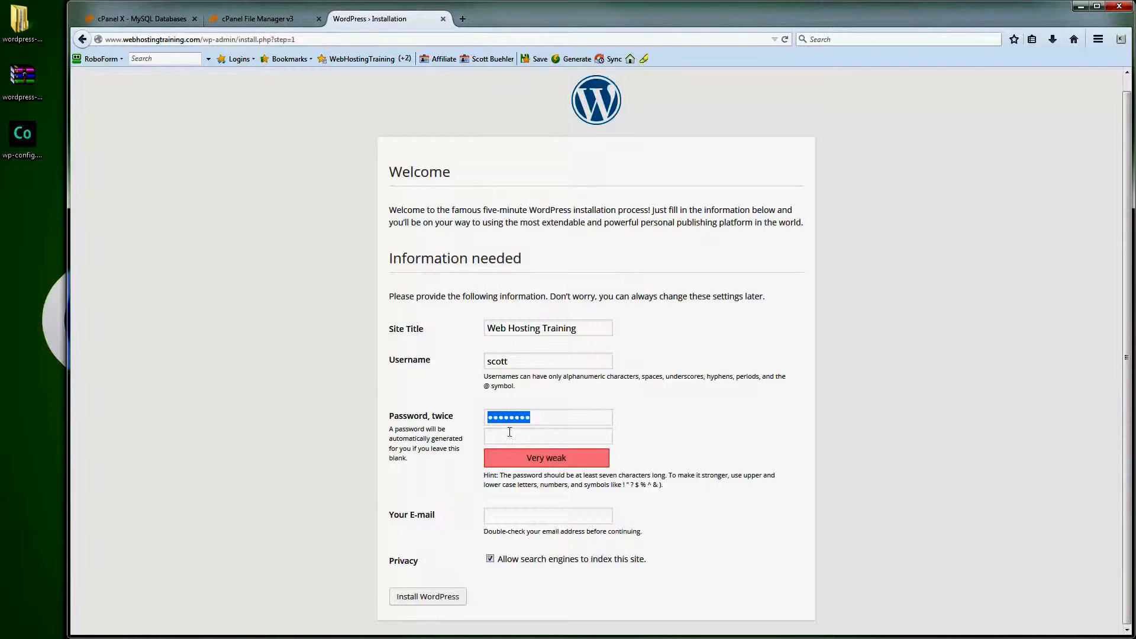
{"action": "key", "text": "ctrl+v"}
{"action": "key", "text": "ctrl+v"}
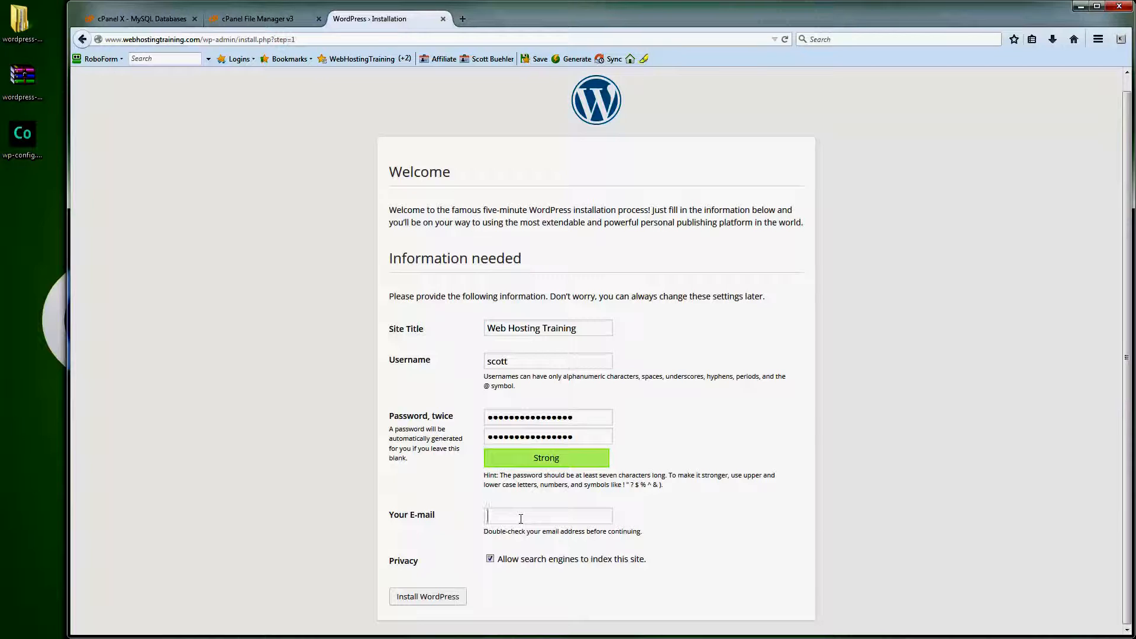
Fill in the administrator's e-mail address, run the WordPress installation, and dismiss the offer to save the account info
{"action": "key", "text": "ctrl+v"}
{"action": "left_click", "coordinate": [439, 598]}
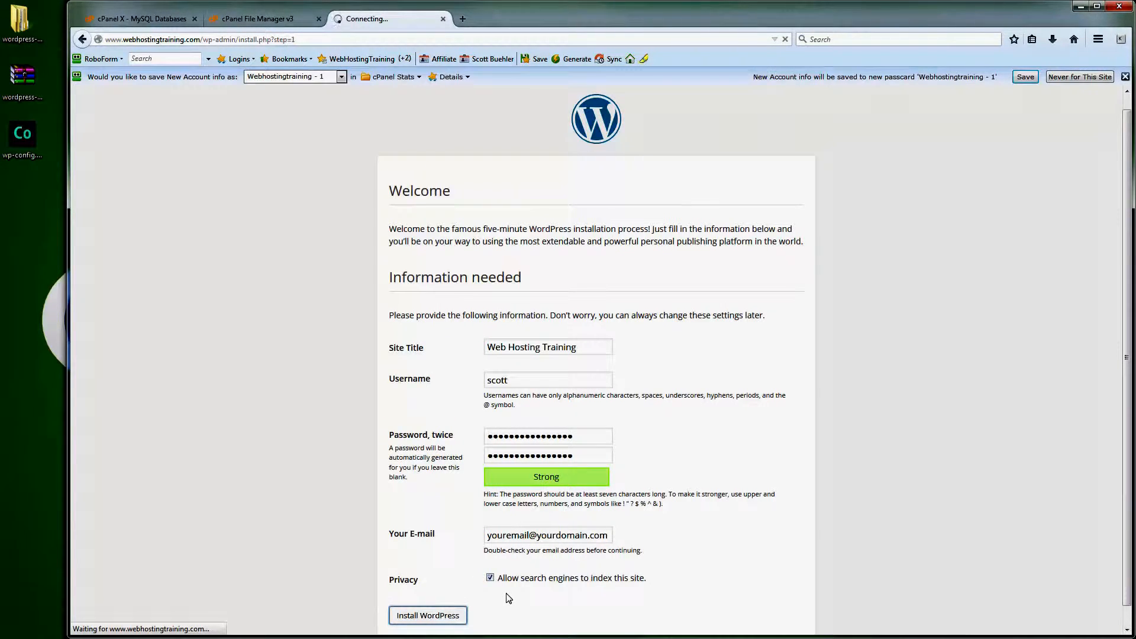
{"action": "left_click", "coordinate": [1124, 78]}
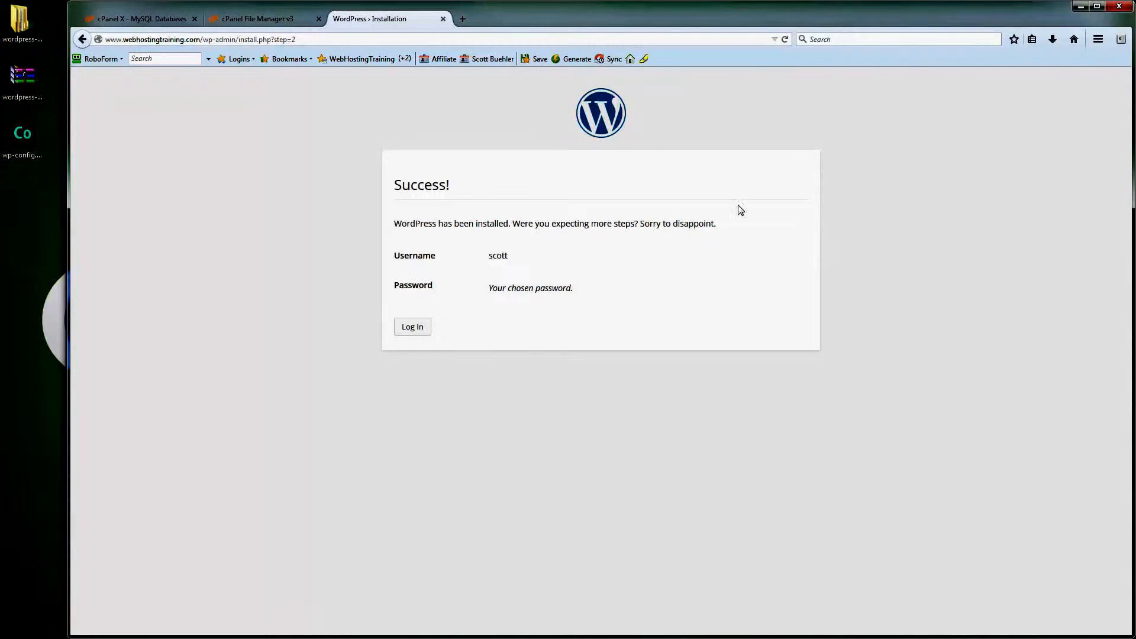
Go to the WordPress login page and log in with the administrator username and password, with Remember Me enabled
{"action": "left_click", "coordinate": [412, 326]}
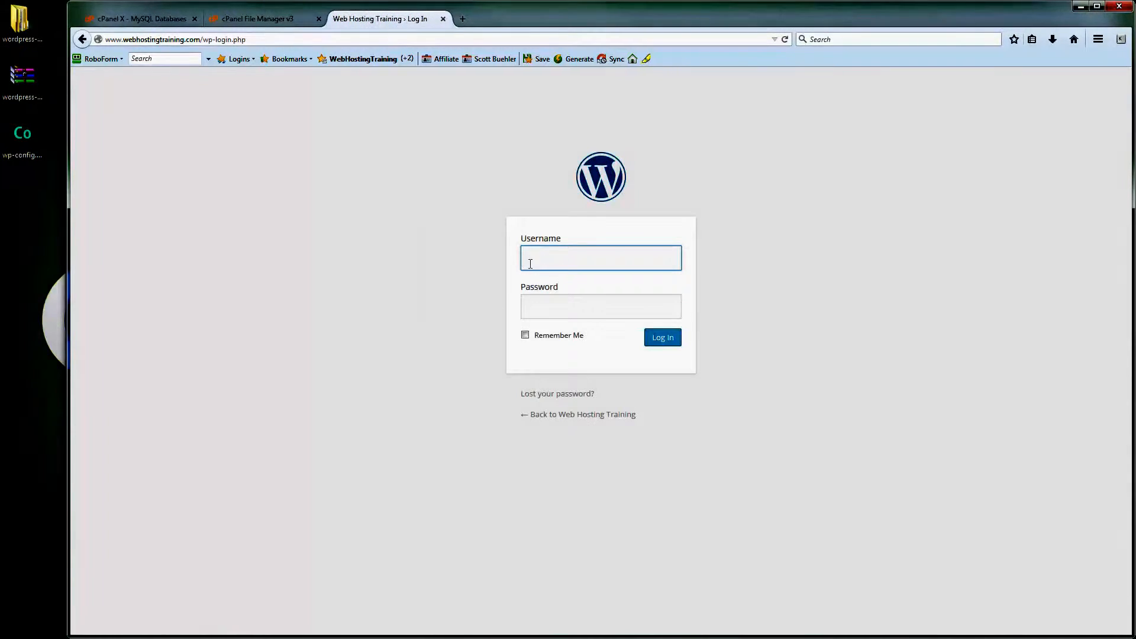
{"action": "type", "text": "scott"}
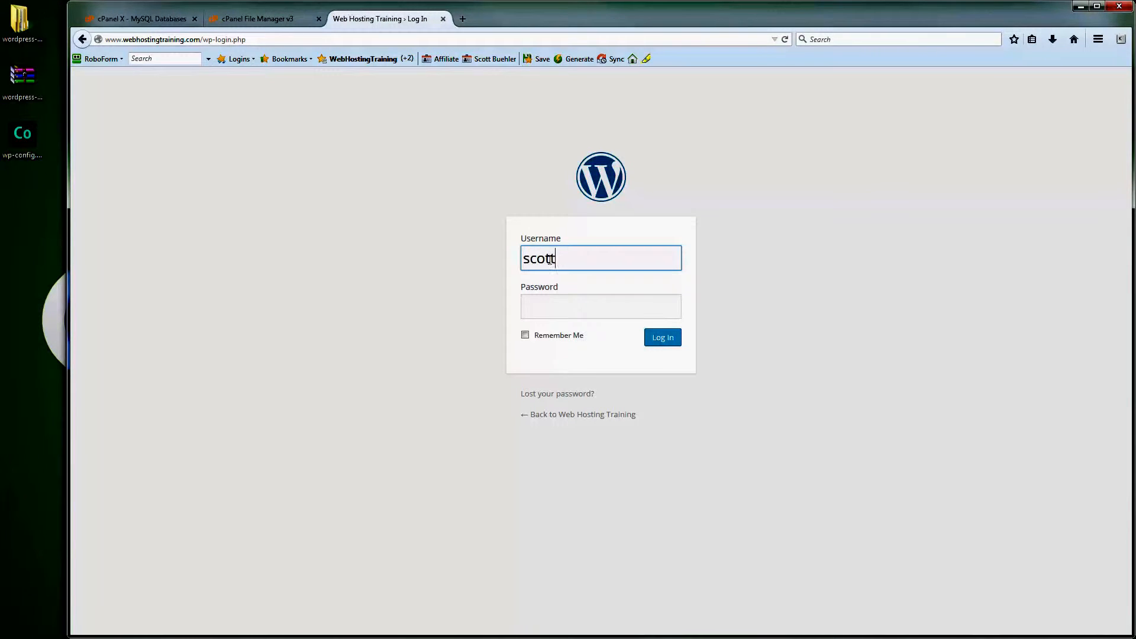
{"action": "key", "text": "Tab"}
{"action": "key", "text": "ctrl+v"}
{"action": "left_click", "coordinate": [525, 334]}
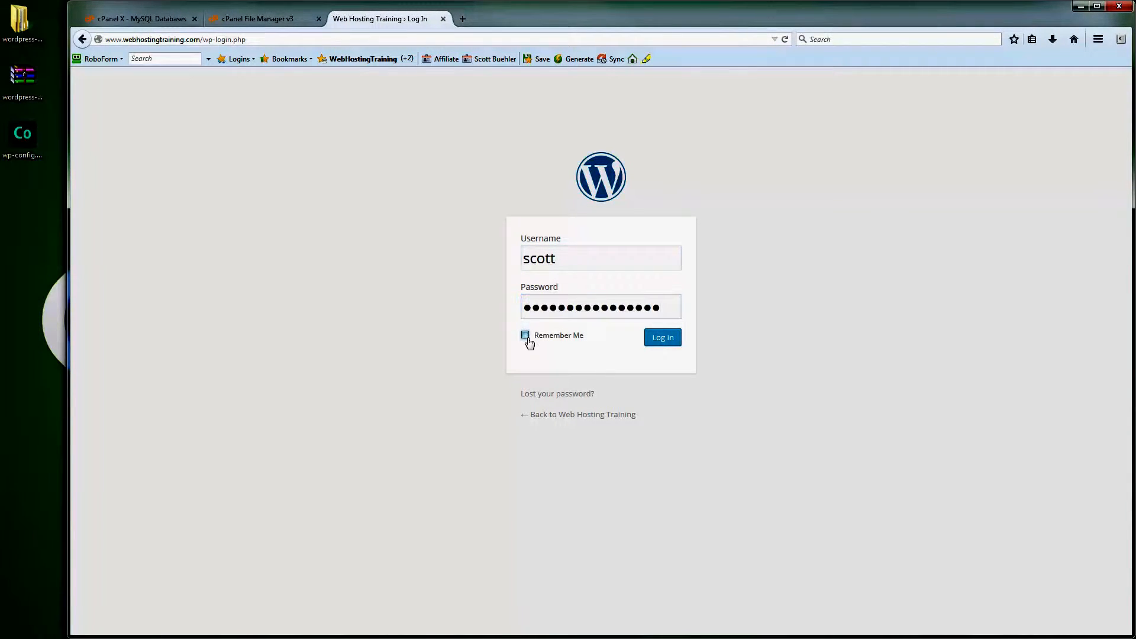
{"action": "left_click", "coordinate": [664, 339]}
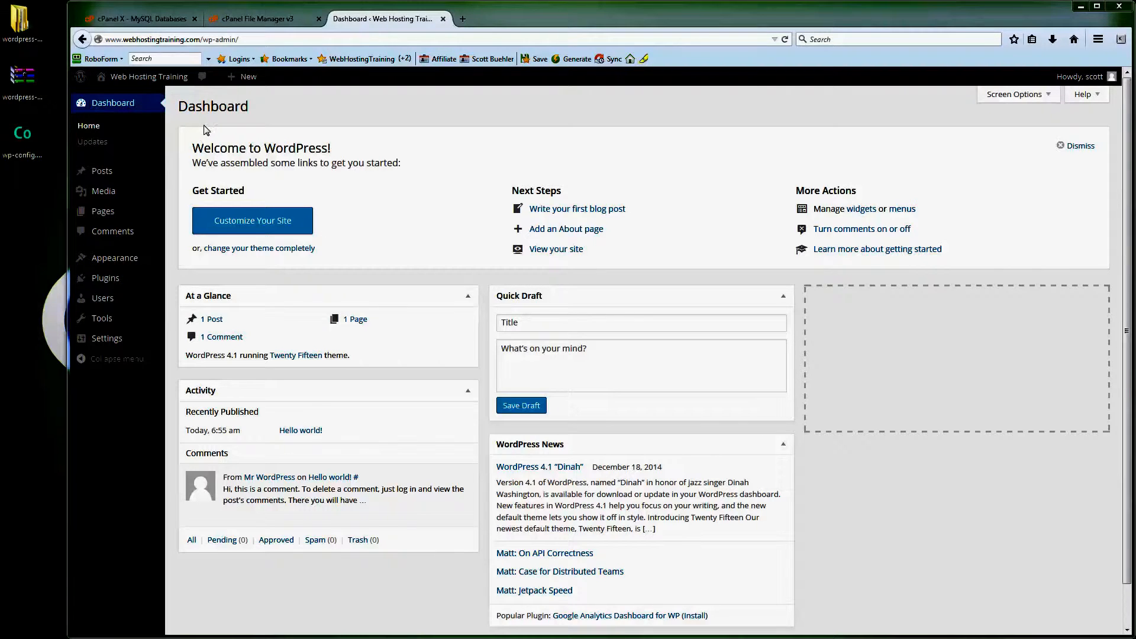
Visit the public Web Hosting Training site from the WordPress dashboard
{"action": "mouse_move", "coordinate": [148, 78]}
{"action": "left_click", "coordinate": [117, 101]}
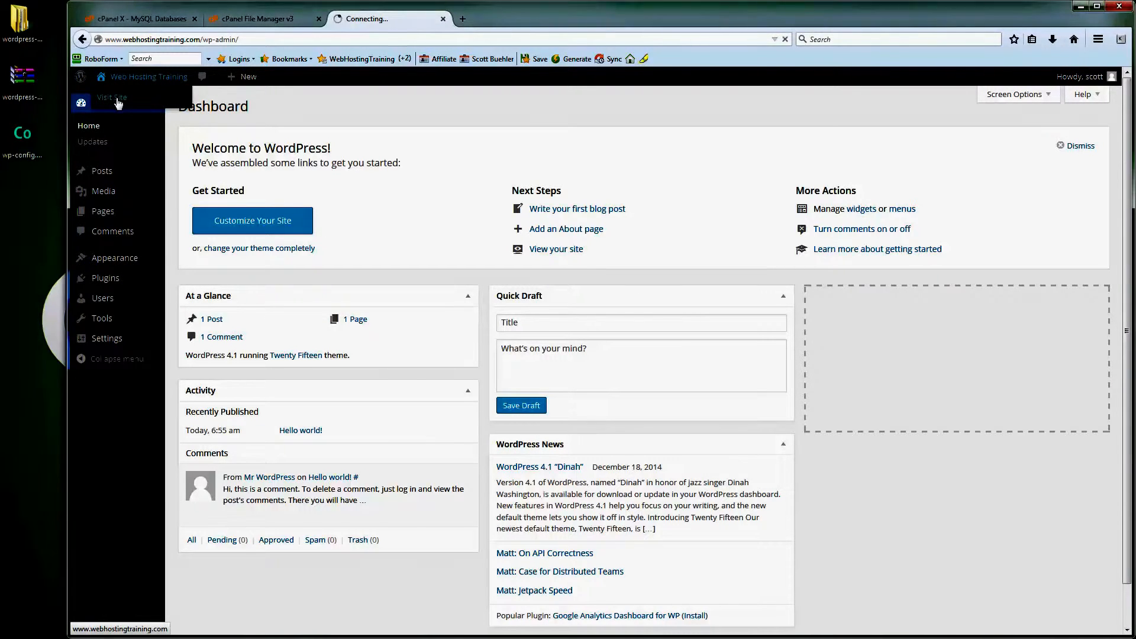